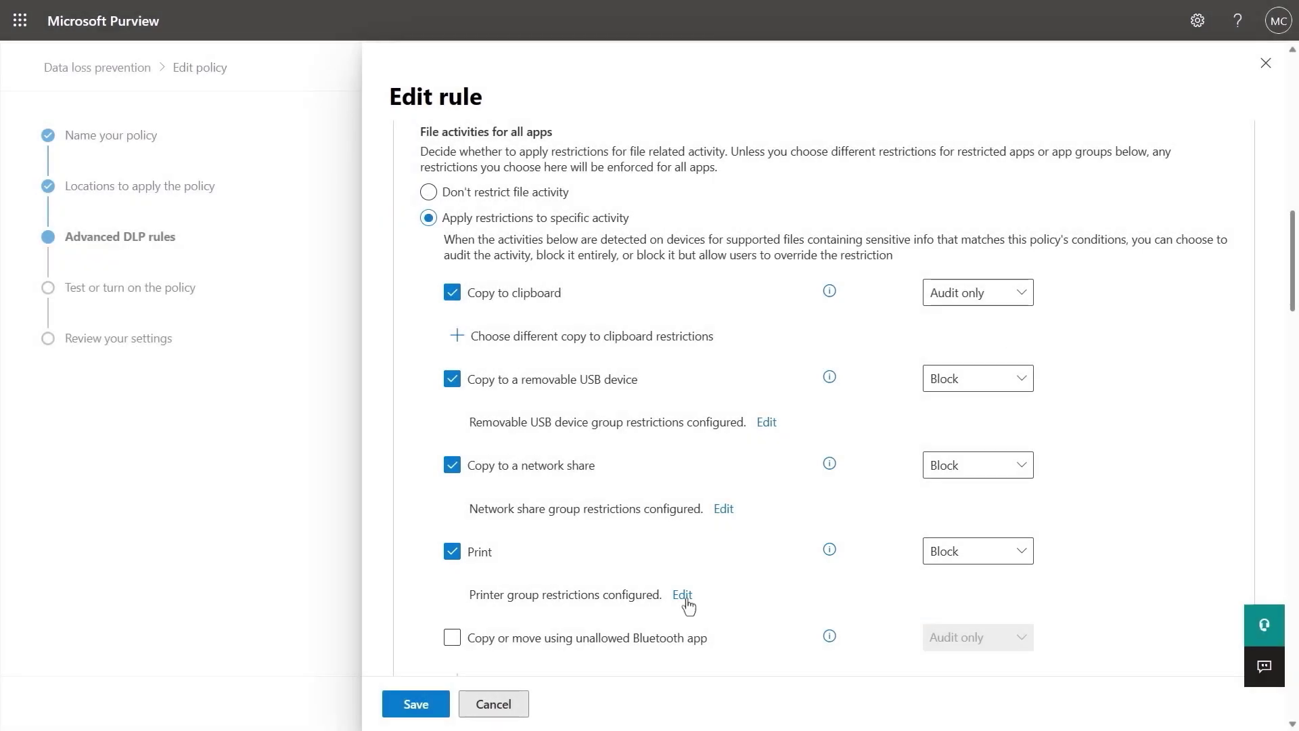
Step: Open the printer group restrictions configured under the rule's Print activity
click(682, 595)
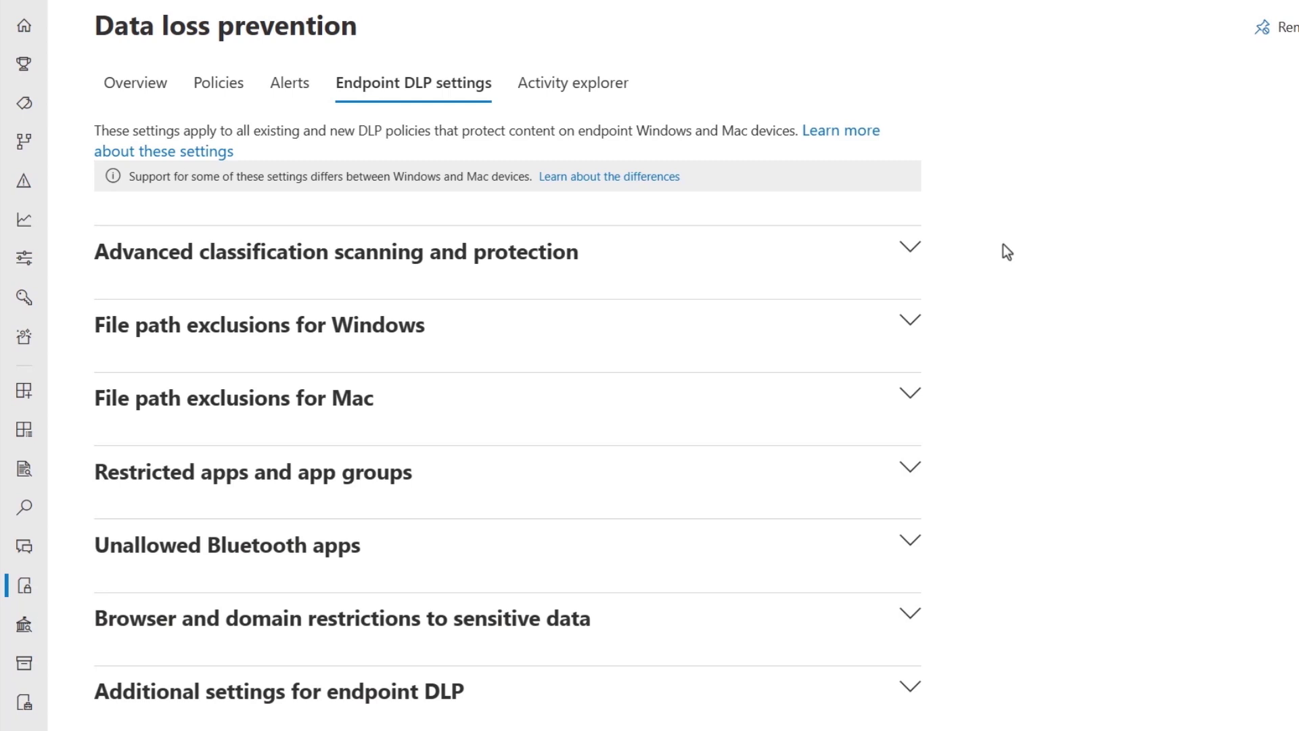
Step: Expand Advanced classification scanning to show it on with a 1000 MB per 24 hours limit
click(913, 251)
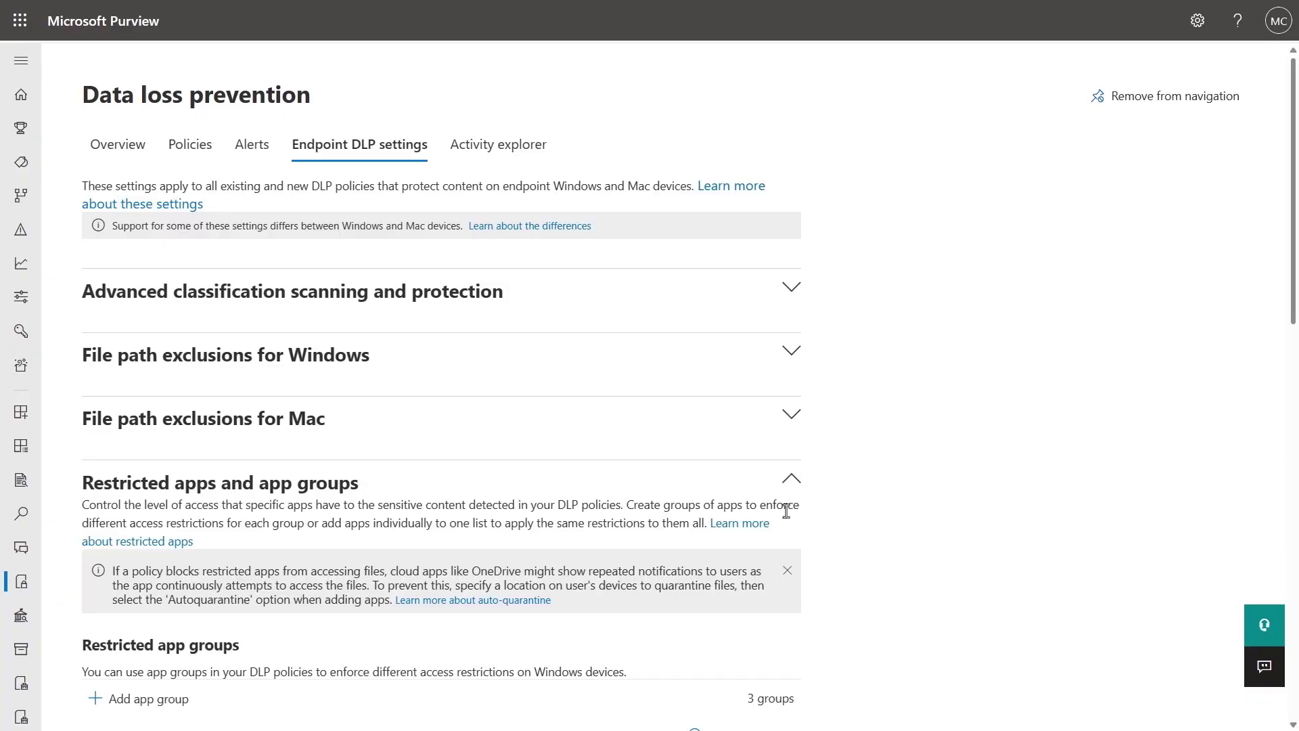
Step: Look over the three restricted app groups, then collapse Restricted apps and app groups
scroll(786, 511, down, 3)
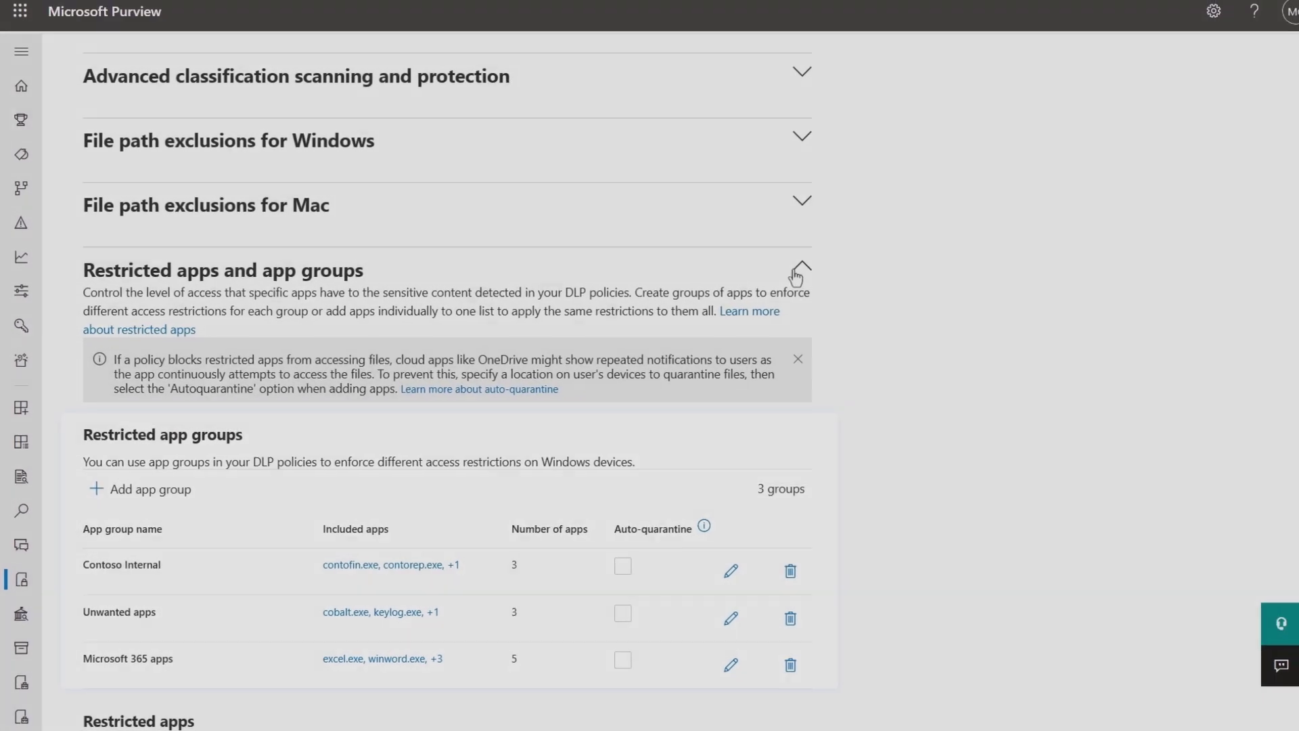
click(949, 180)
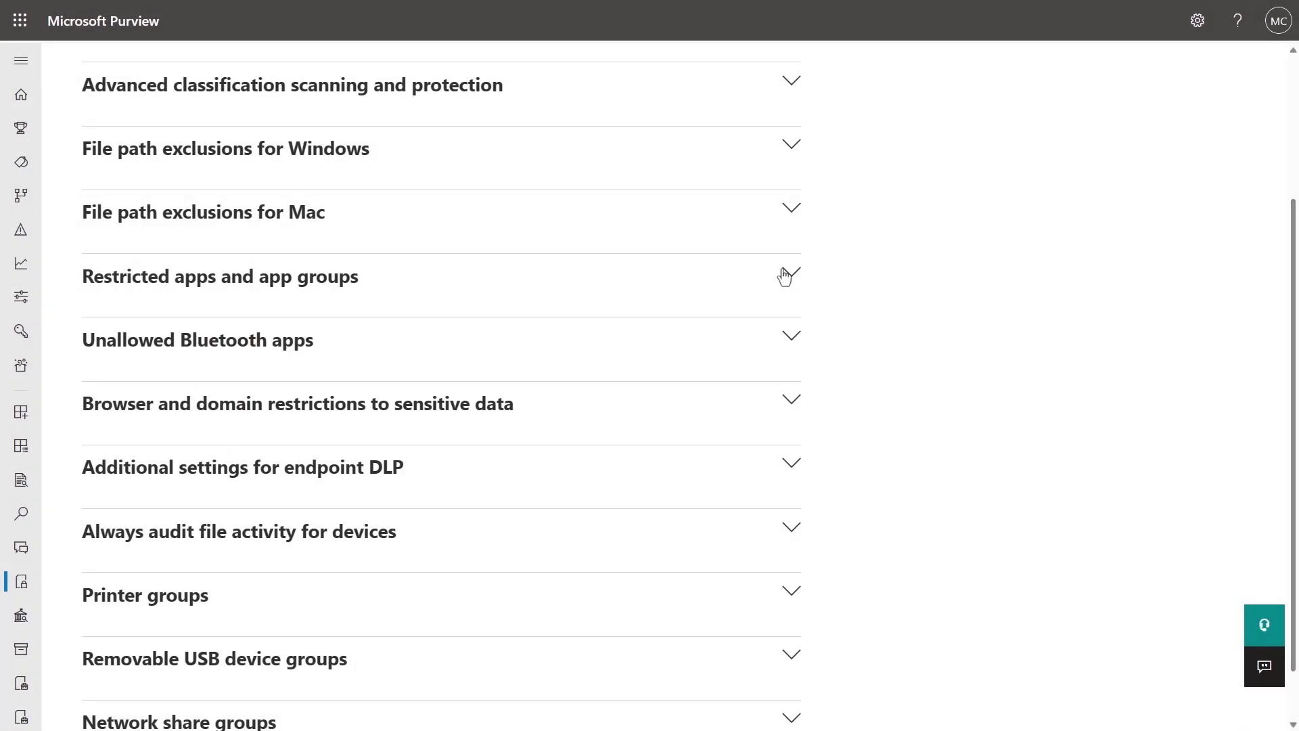
Step: Review the 11 unallowed browsers and the Trusted domains group, closing it unchanged
scroll(846, 393, down, 1)
click(793, 336)
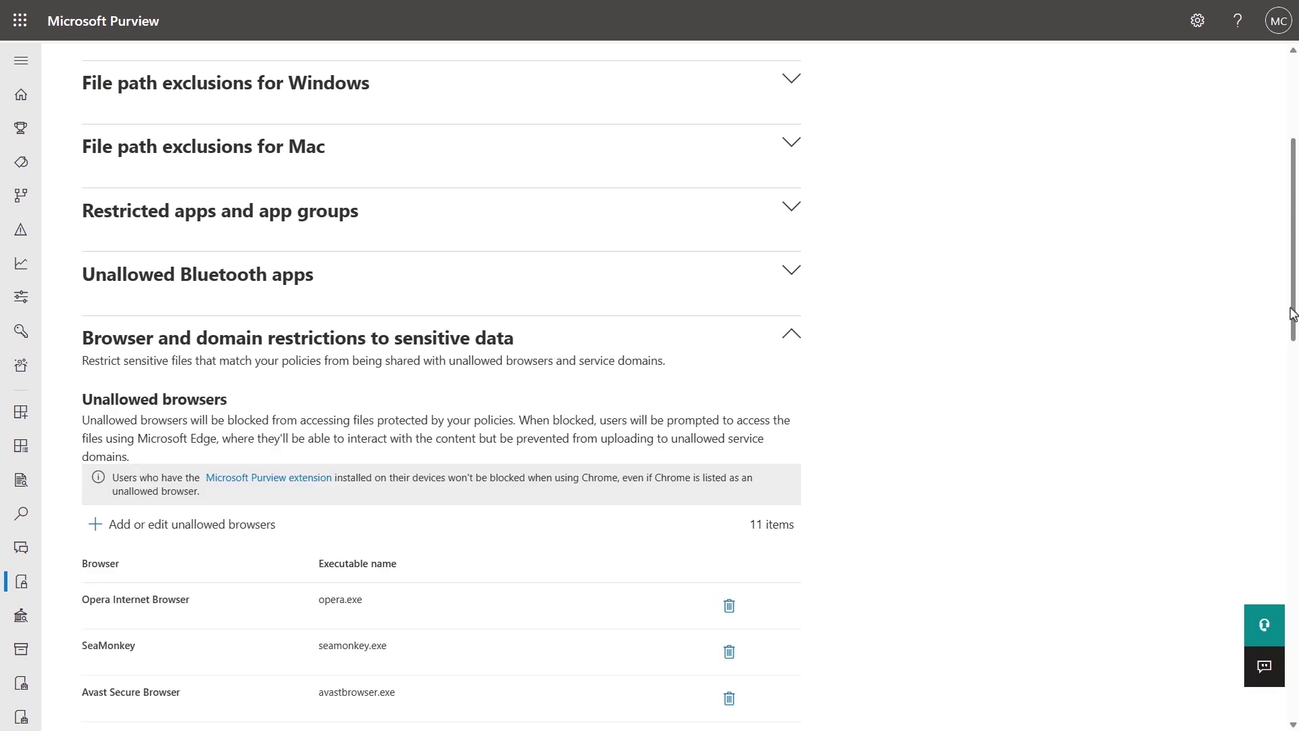
drag(1294, 311, 1275, 419)
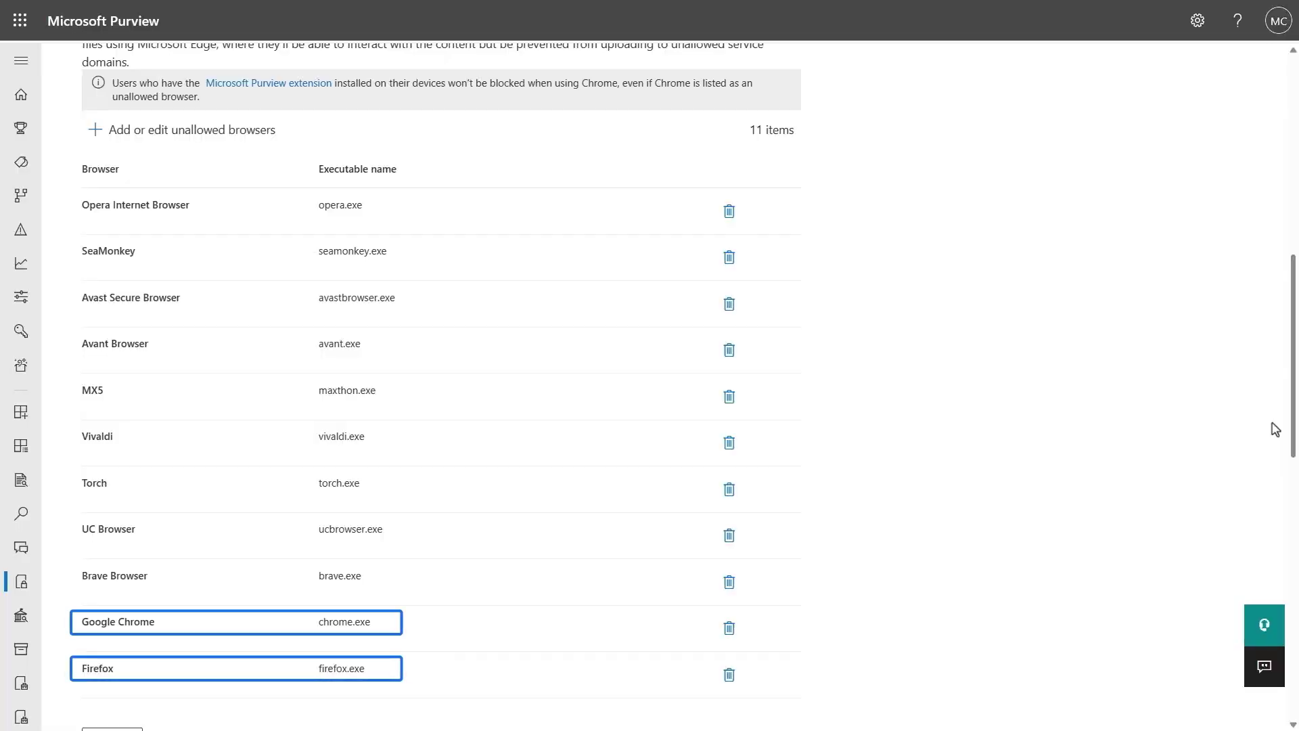
scroll(1273, 428, down, 10)
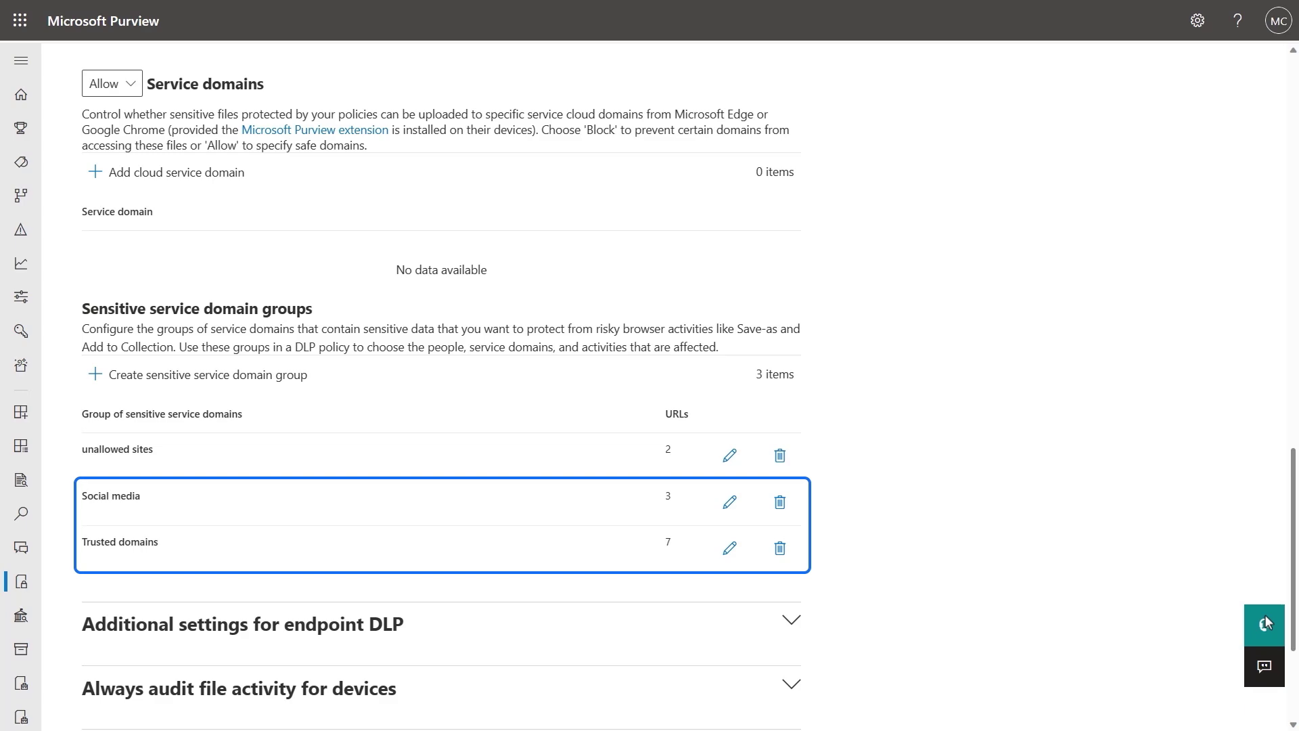
click(730, 547)
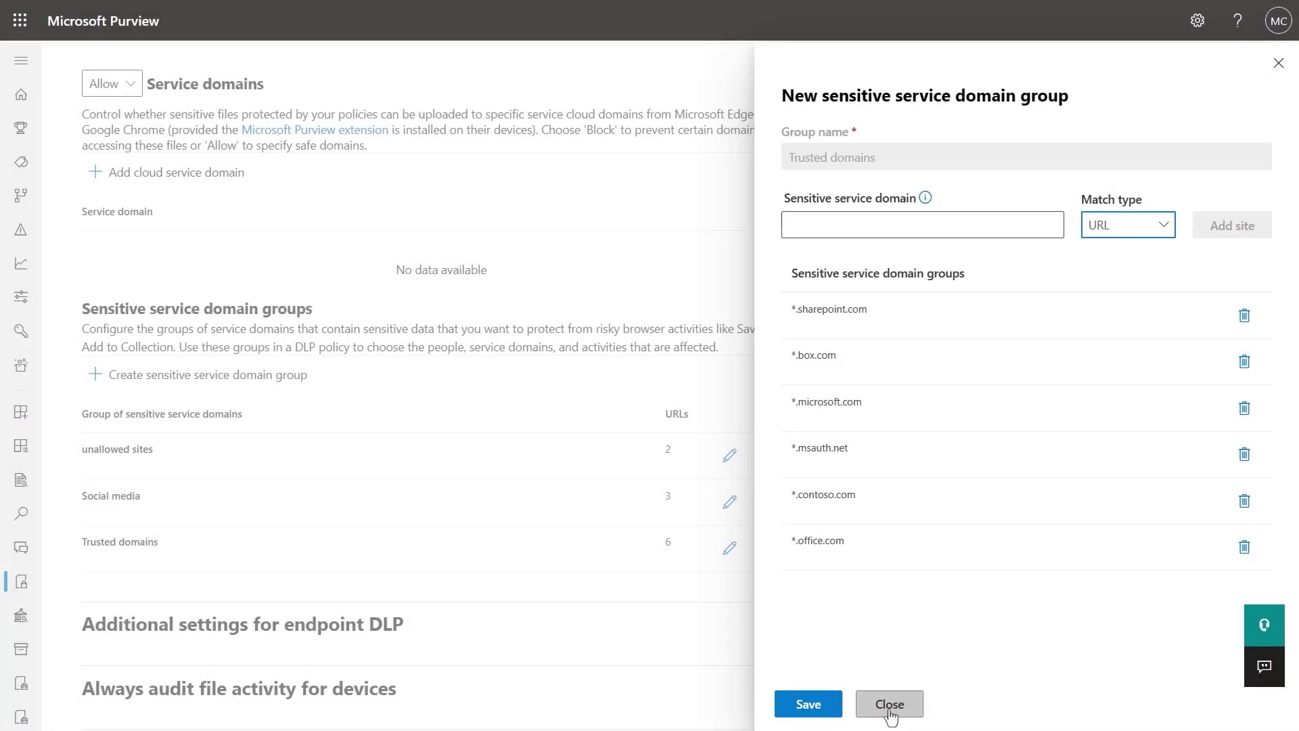
click(887, 702)
Step: Collapse browser restrictions and show 'Always audit file activity for devices' set to On
drag(1292, 489, 1233, 284)
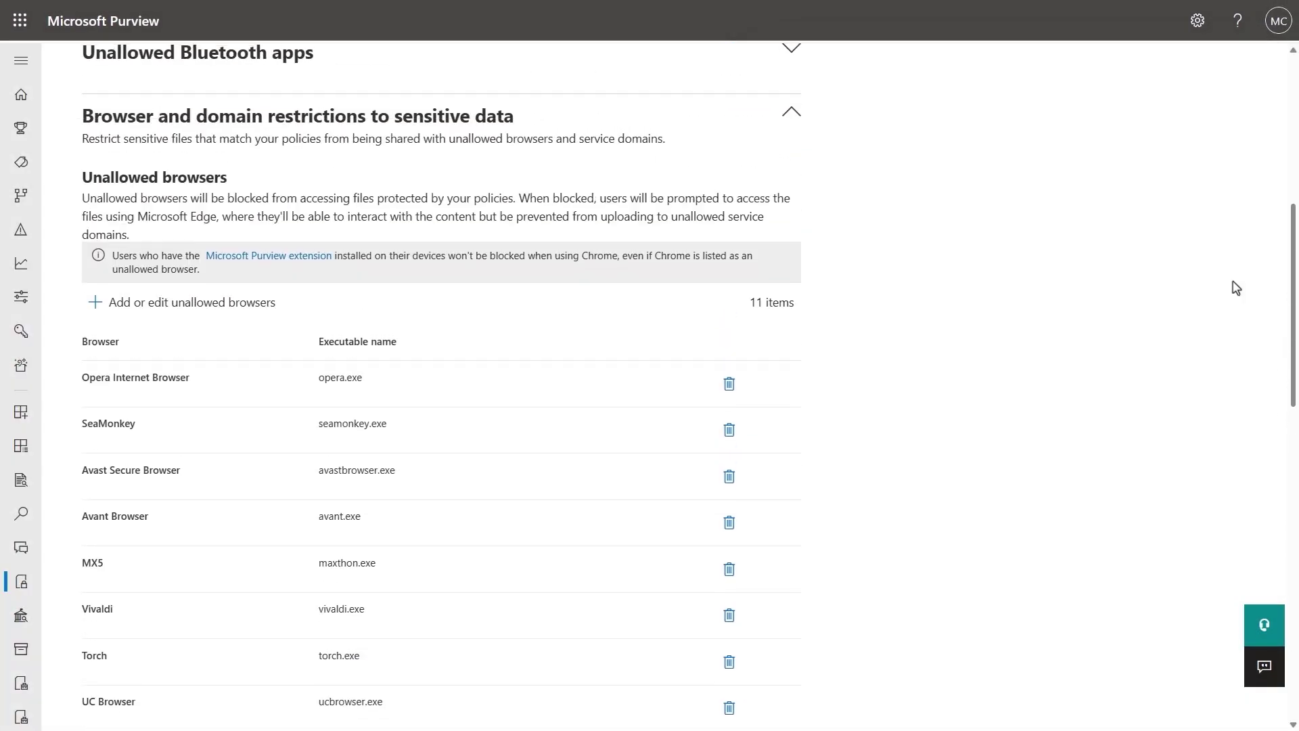
click(789, 113)
click(799, 472)
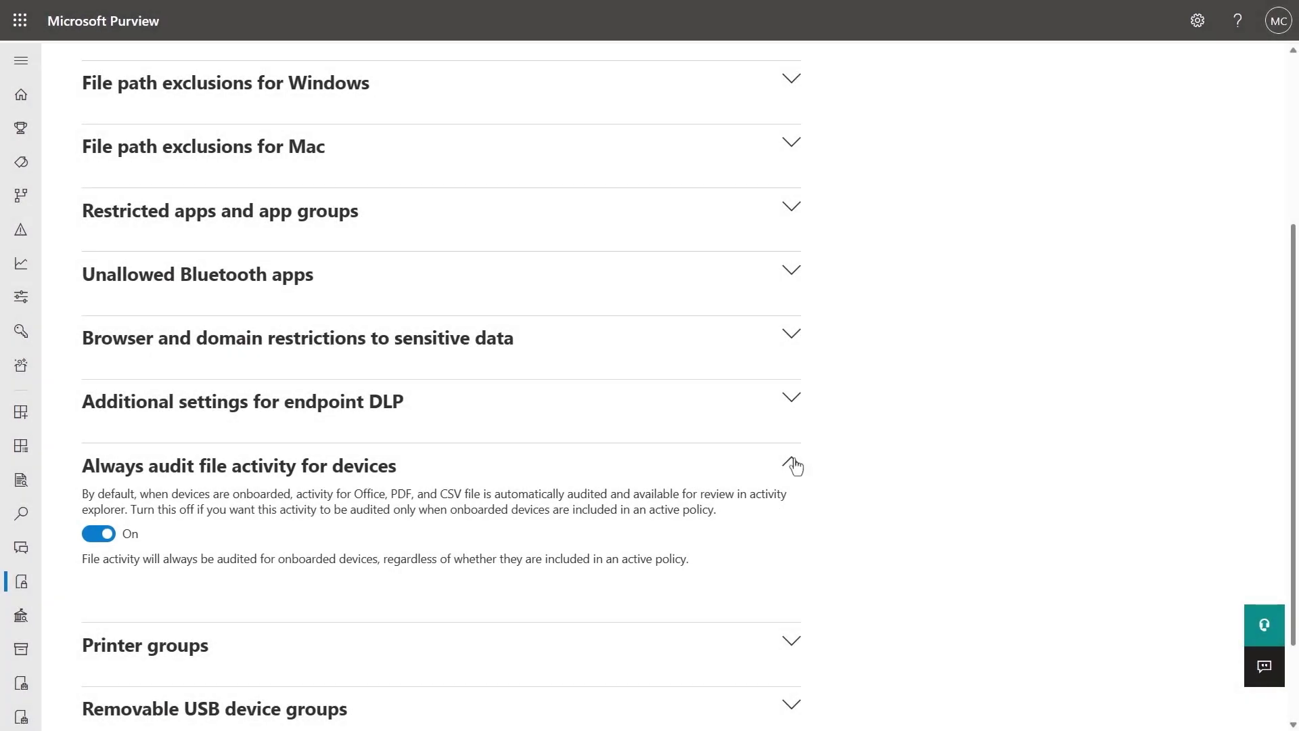
Step: Collapse always-audit and list the Bellevue office, WFH USB Printers and Seattle office printer groups
click(793, 464)
click(789, 528)
scroll(789, 534, down, 3)
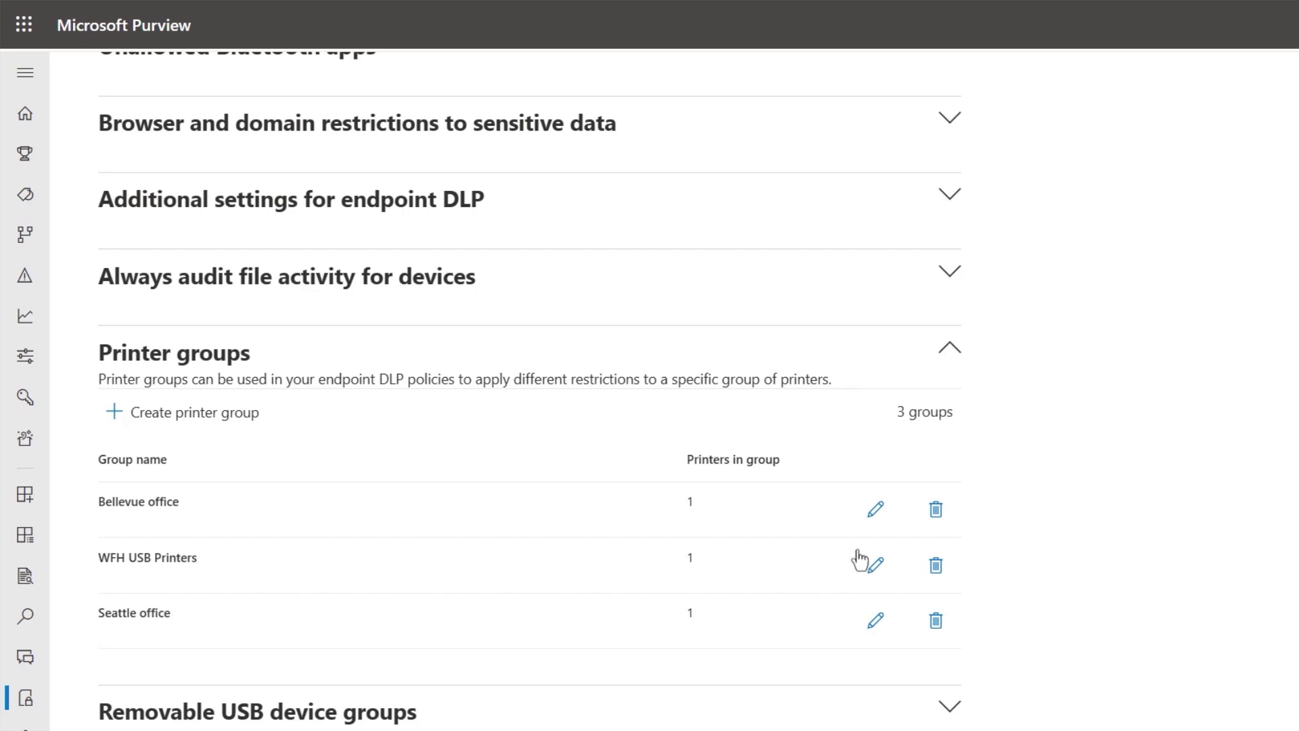
Step: Turn on Print to file for bellprinters in the Bellevue office group and save
click(875, 509)
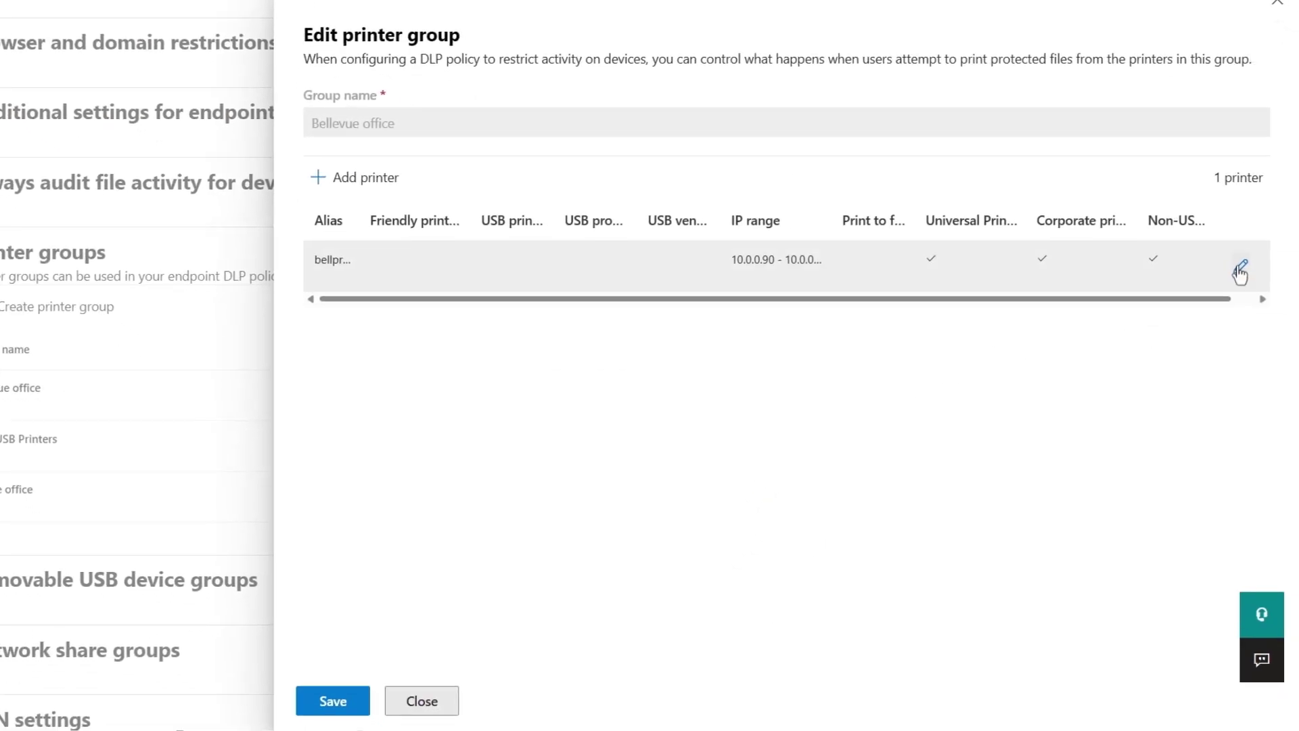
click(1241, 268)
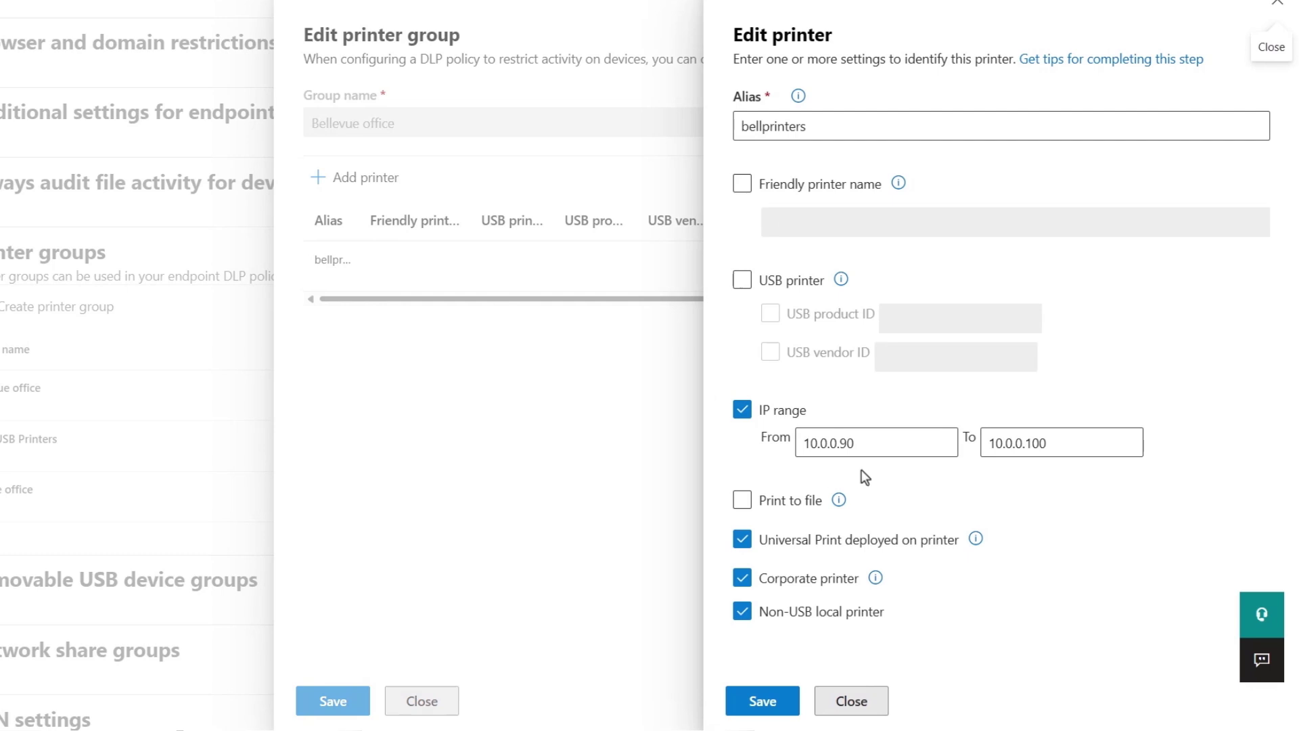
click(750, 501)
click(763, 701)
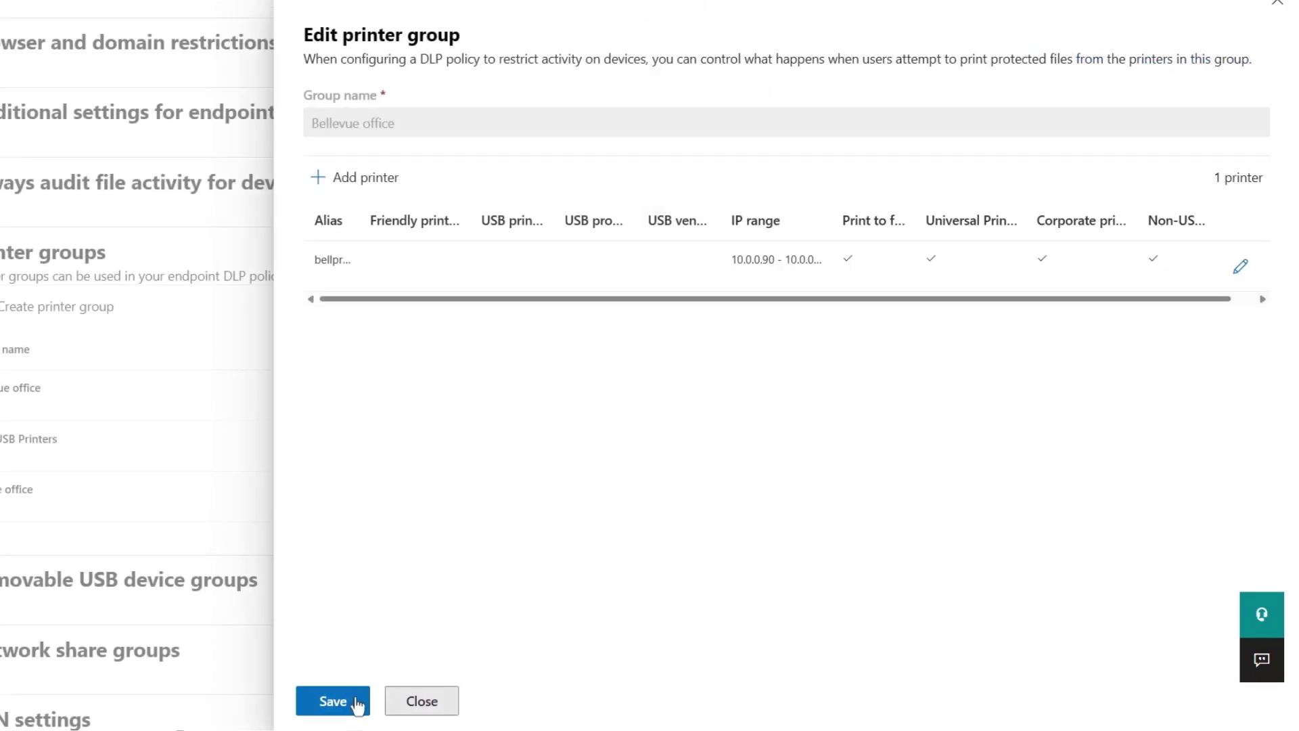
click(333, 699)
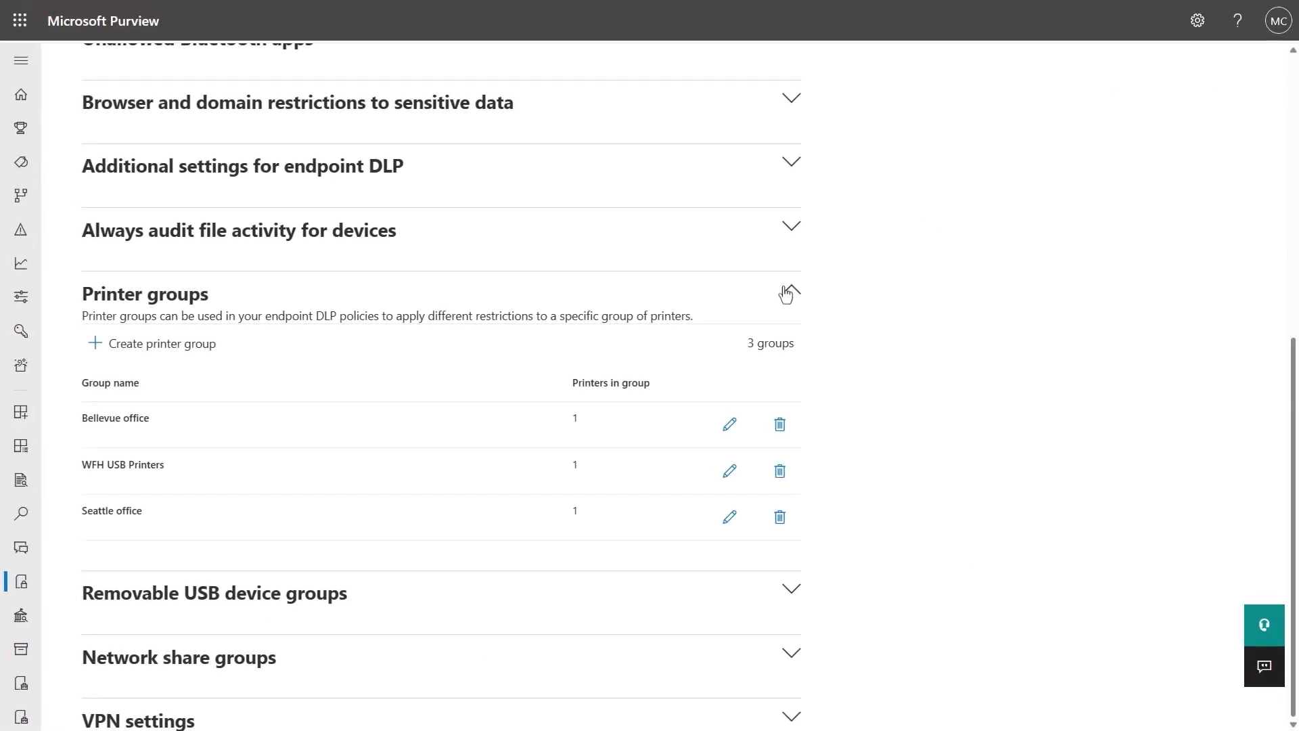
click(785, 287)
Step: View the ContosoDrive identifiers in Contoso Approved USB Drives and close without saving
click(792, 589)
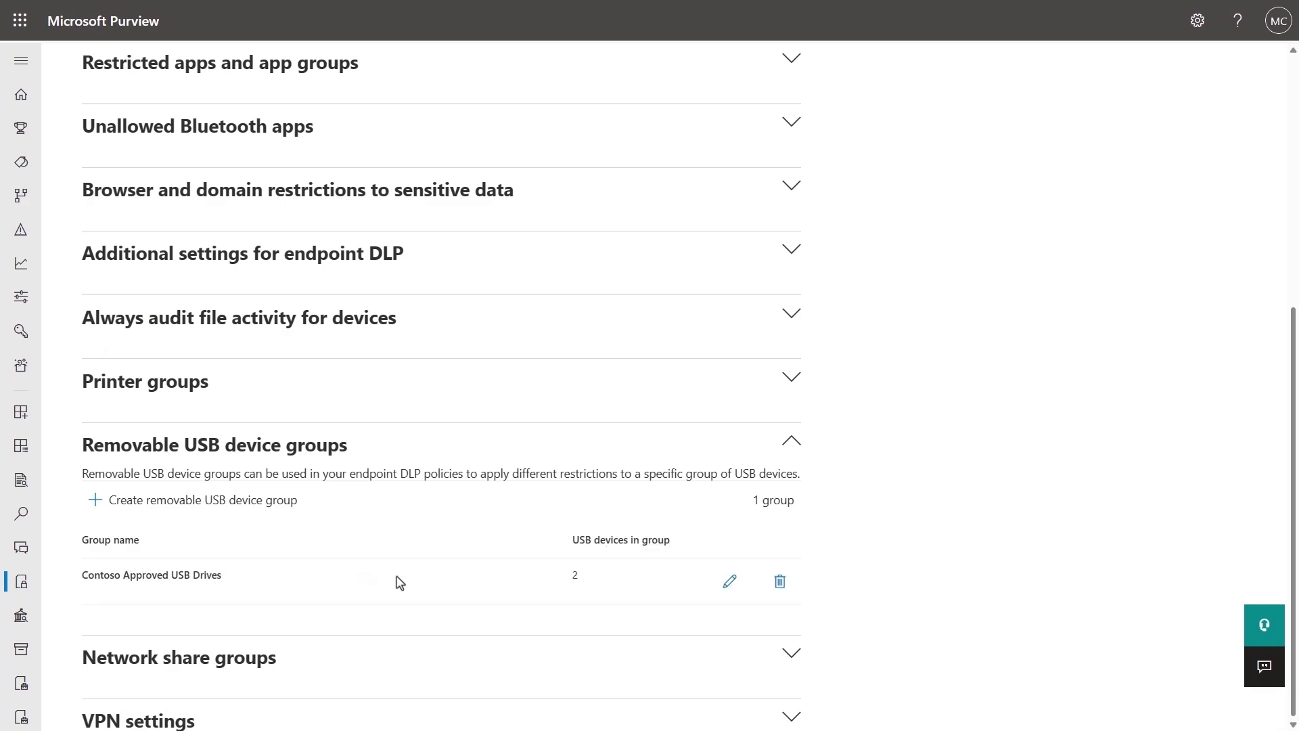
click(731, 583)
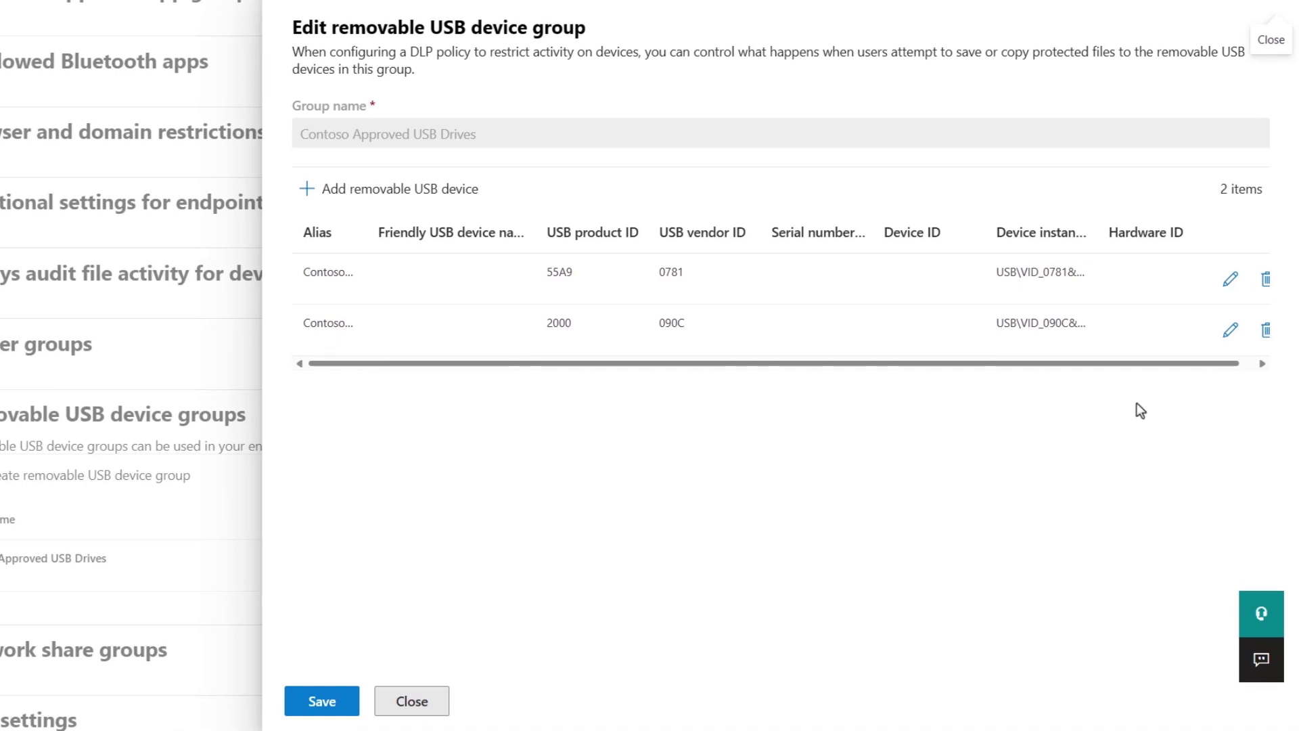
click(1230, 281)
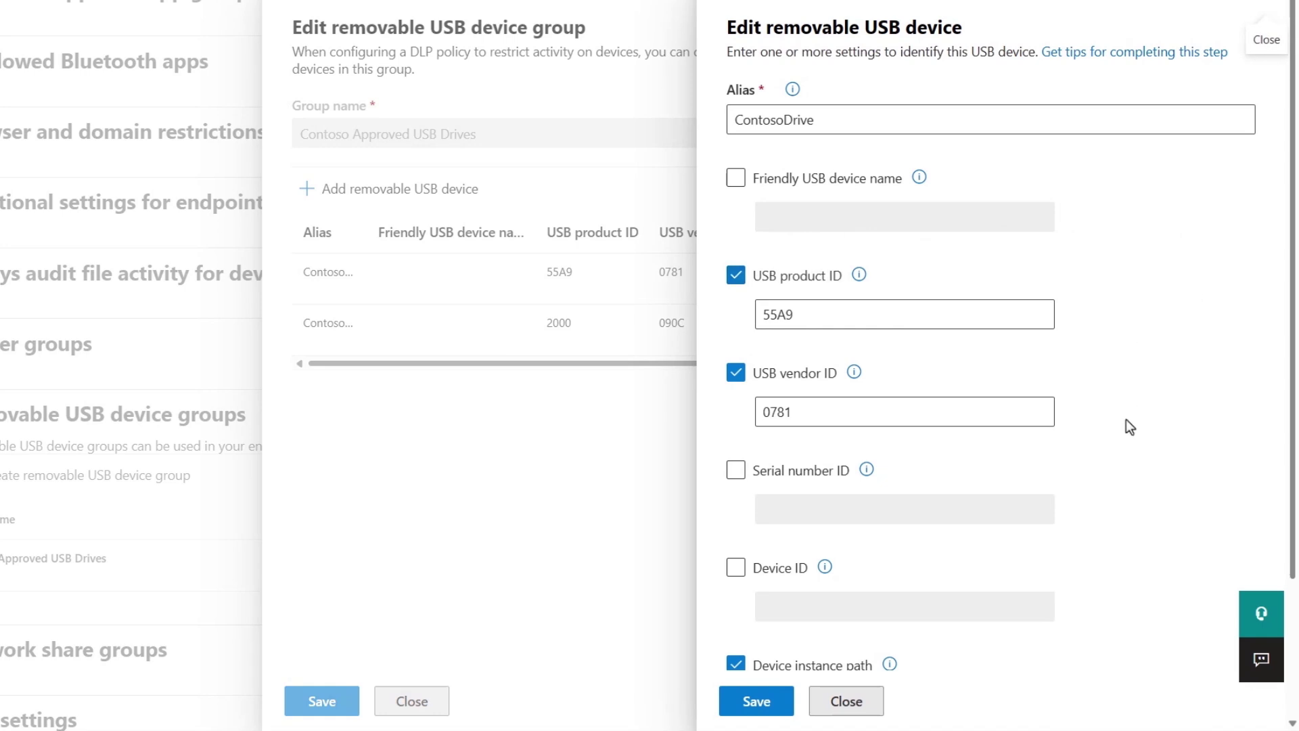
scroll(1184, 531, down, 3)
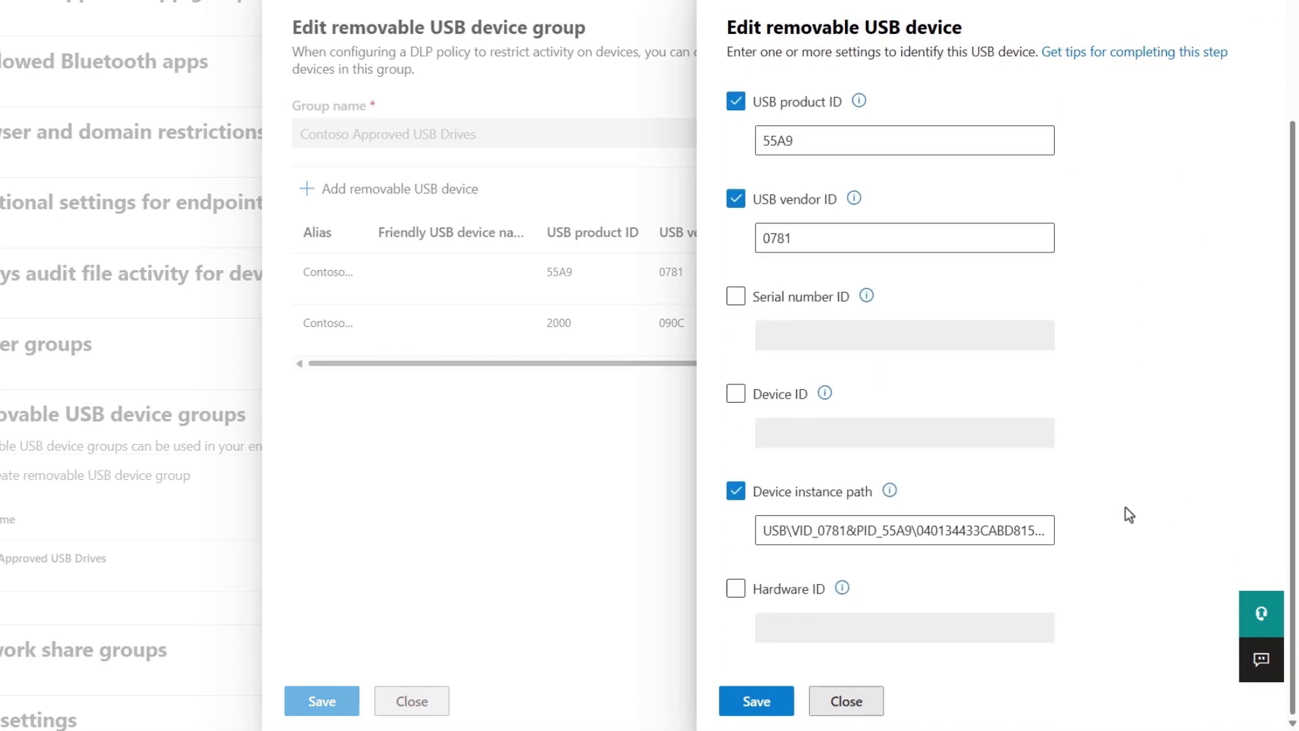
click(848, 700)
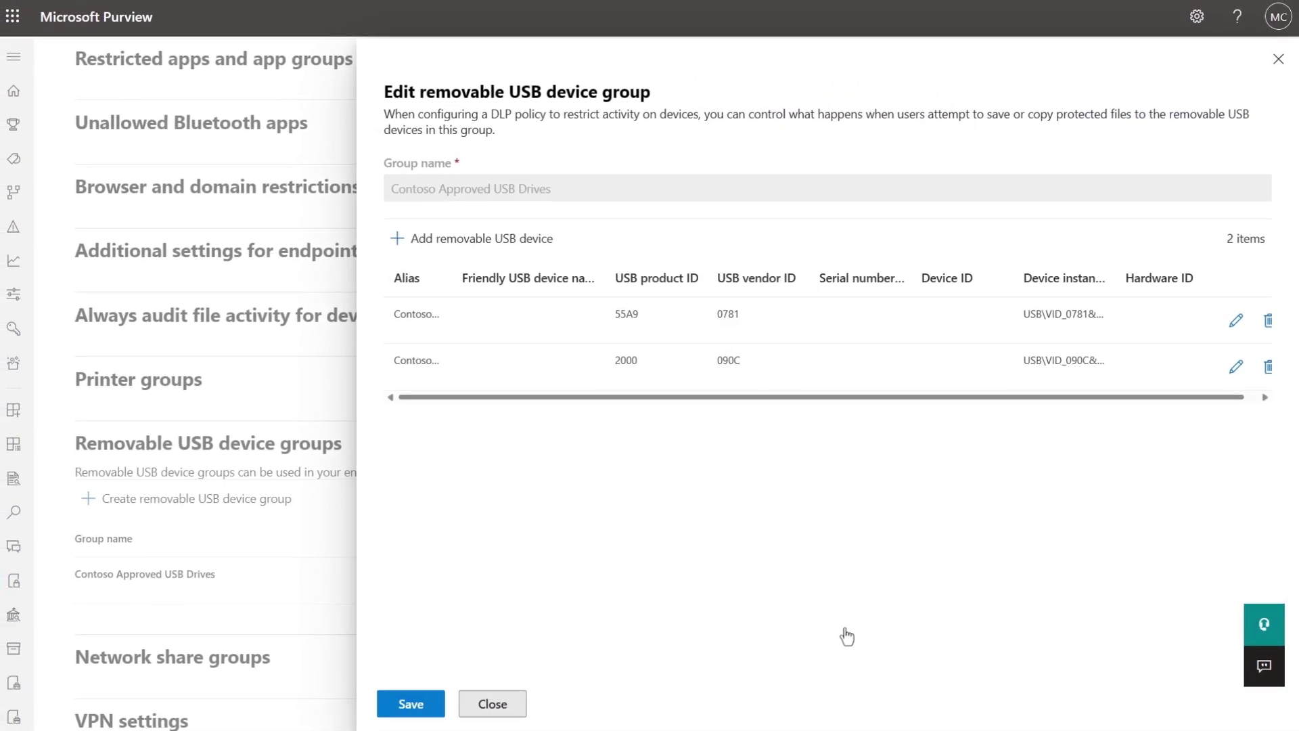
Step: Expand Network share groups and open the Bellevue Shares group to review it
click(789, 655)
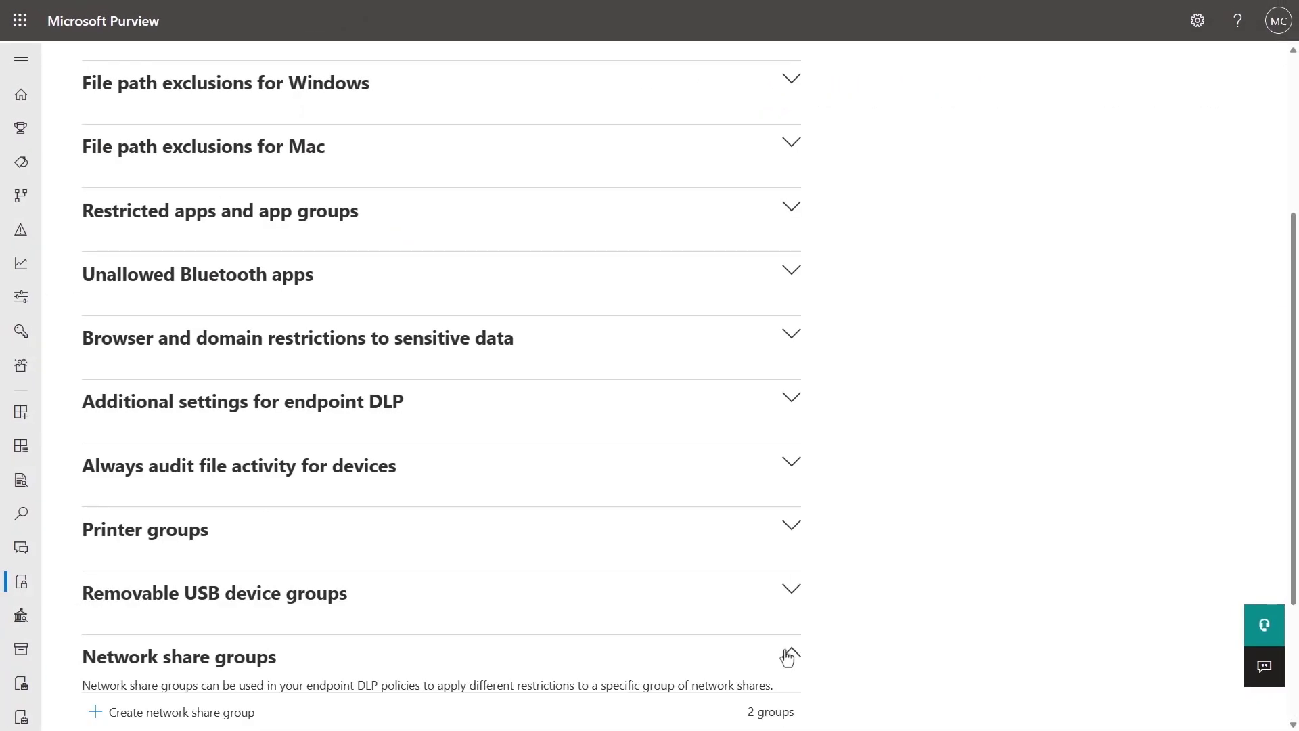
scroll(902, 641, down, 3)
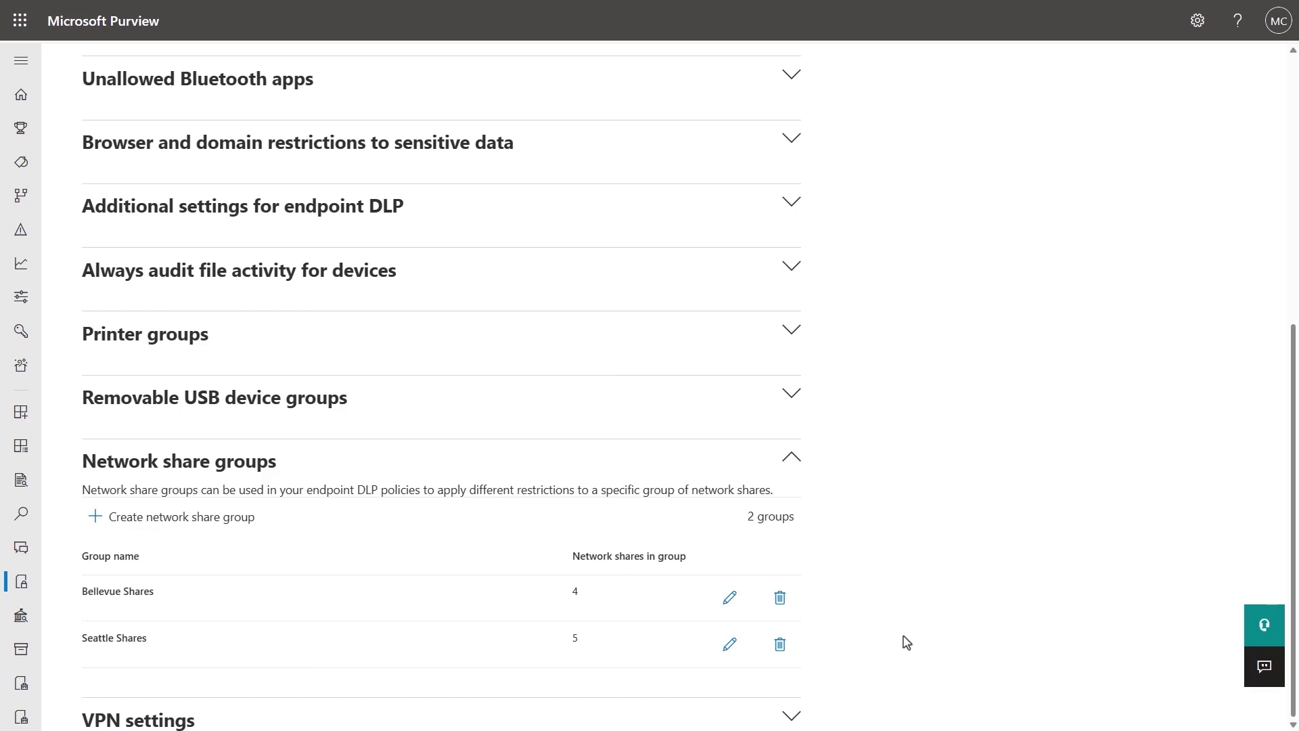
click(730, 598)
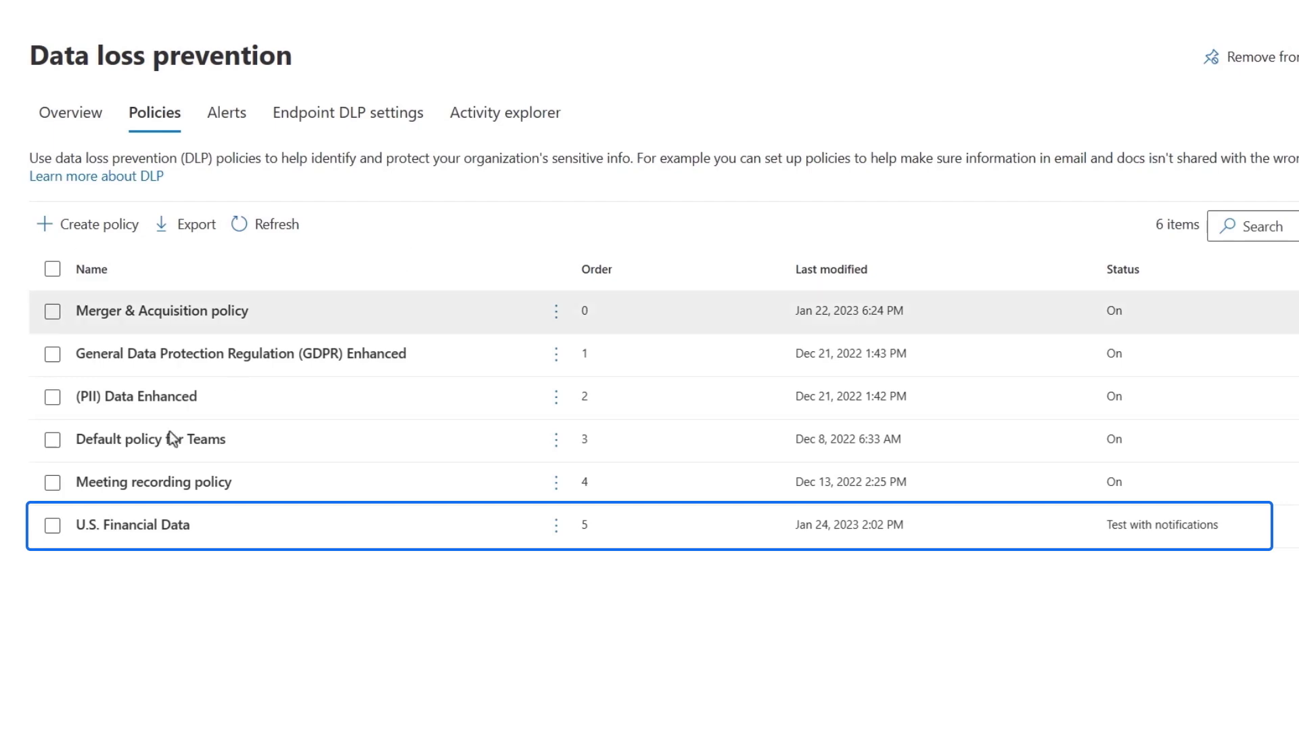
Step: Edit the U.S. Financial Data policy and advance past locations to the advanced DLP rules
click(52, 526)
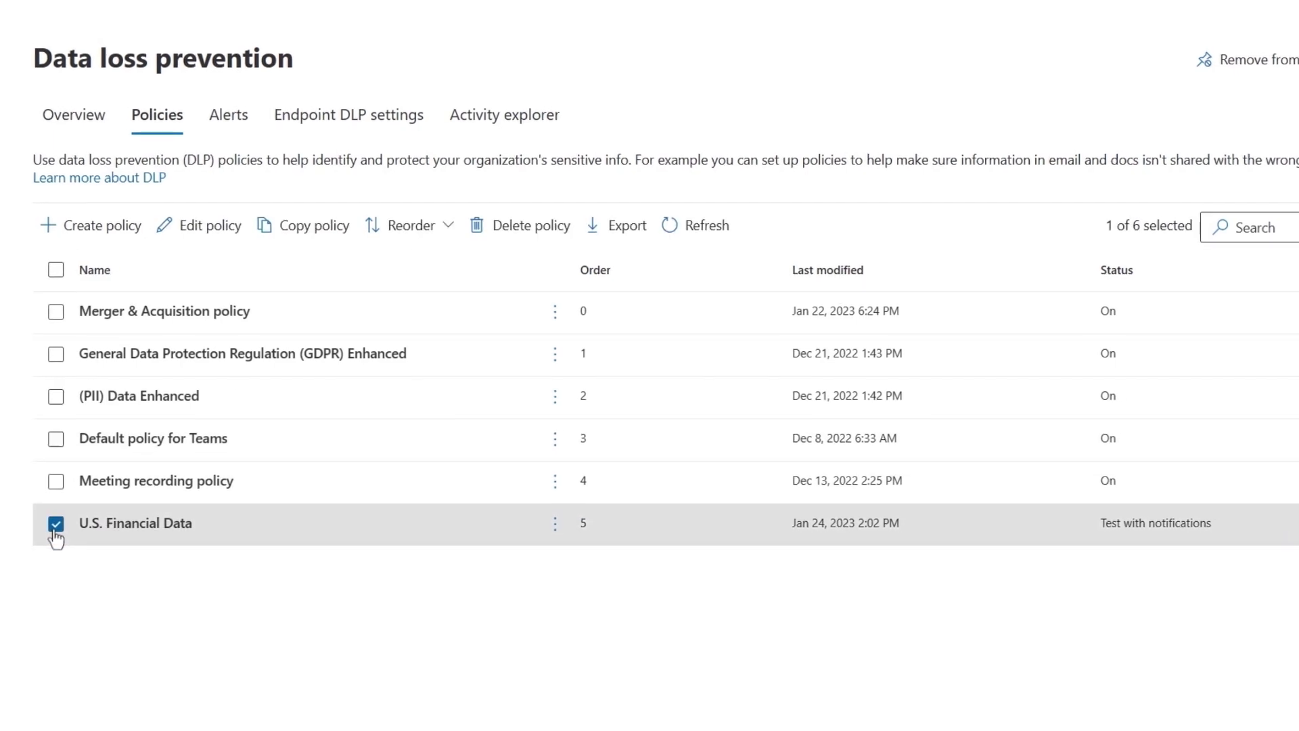
click(200, 224)
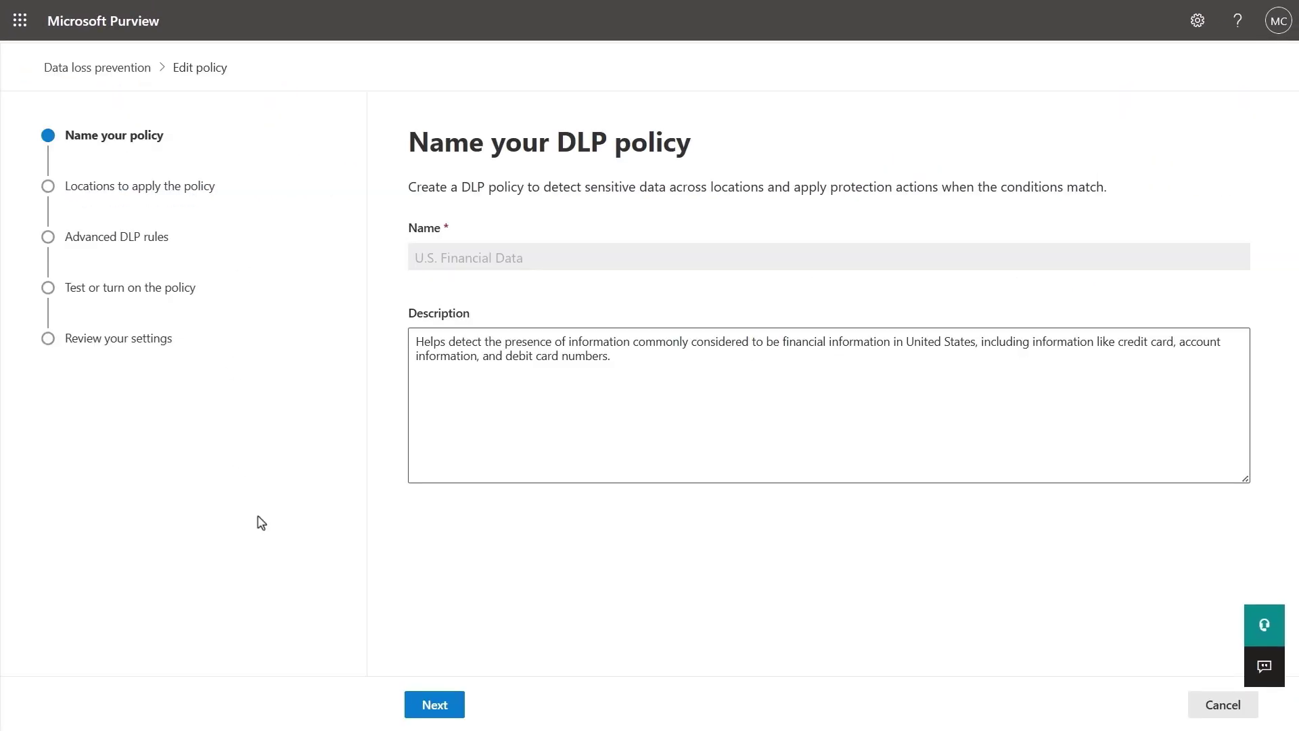
click(447, 706)
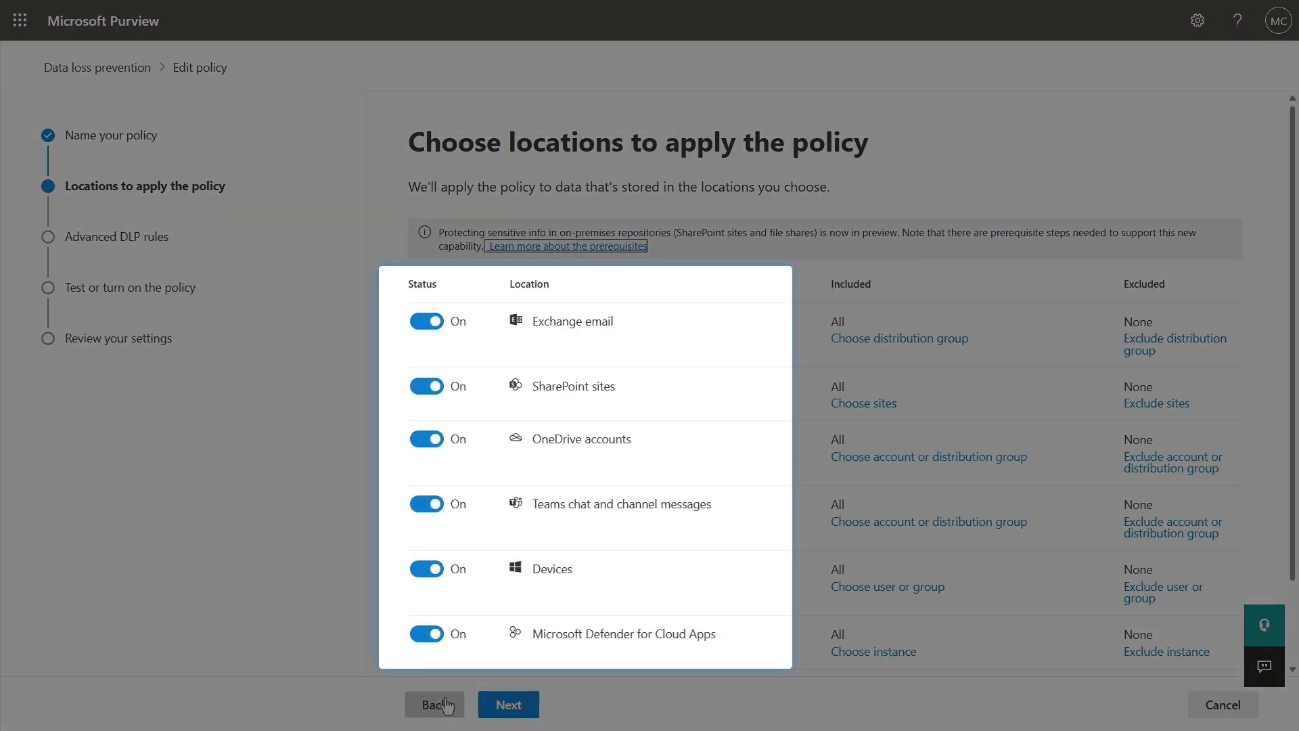
drag(1293, 237, 1294, 317)
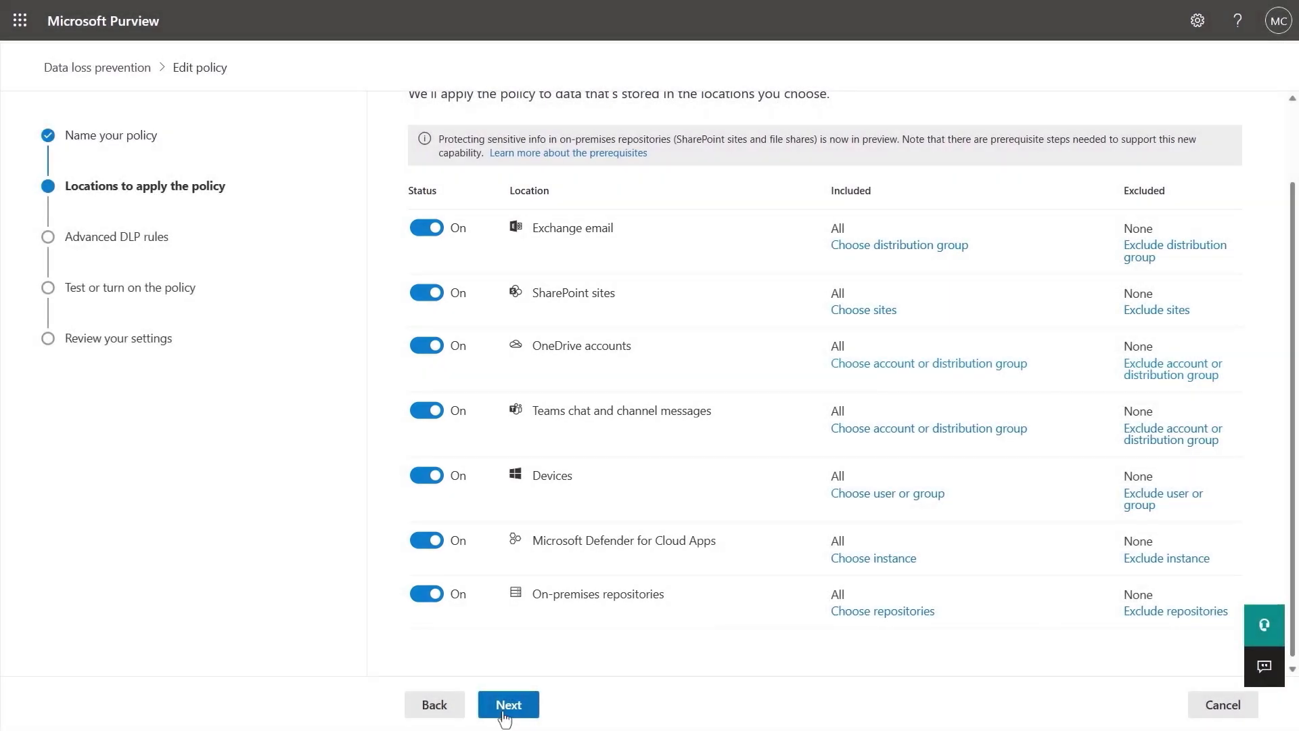
click(510, 706)
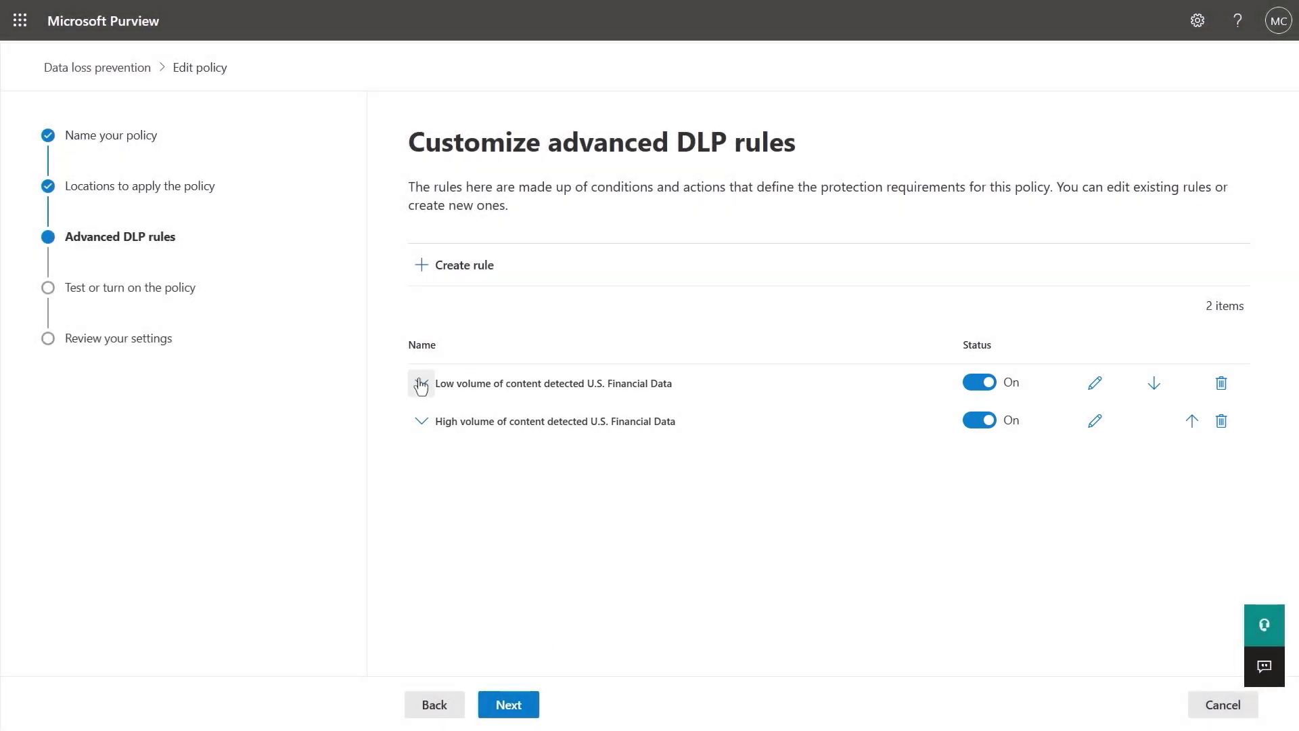
Step: Expand the Low volume U.S. Financial Data rule and open it in the Edit rule pane
click(420, 383)
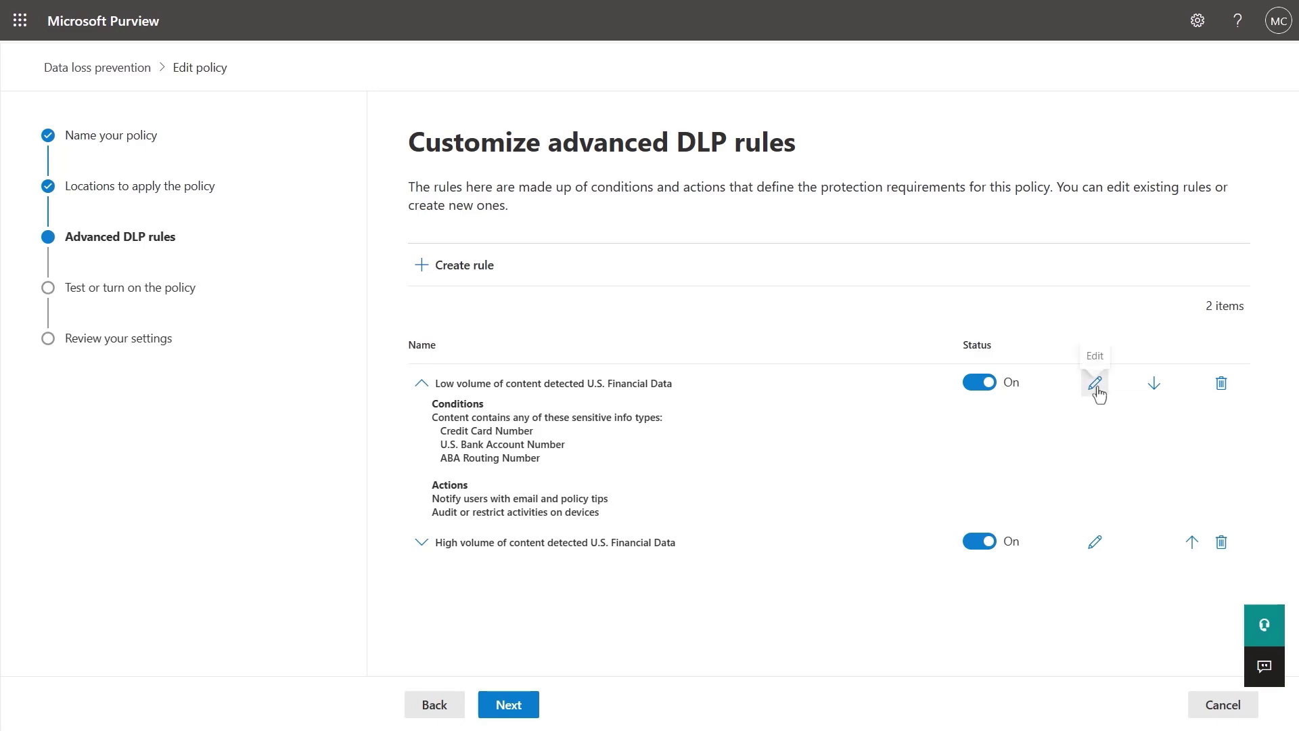
click(1096, 385)
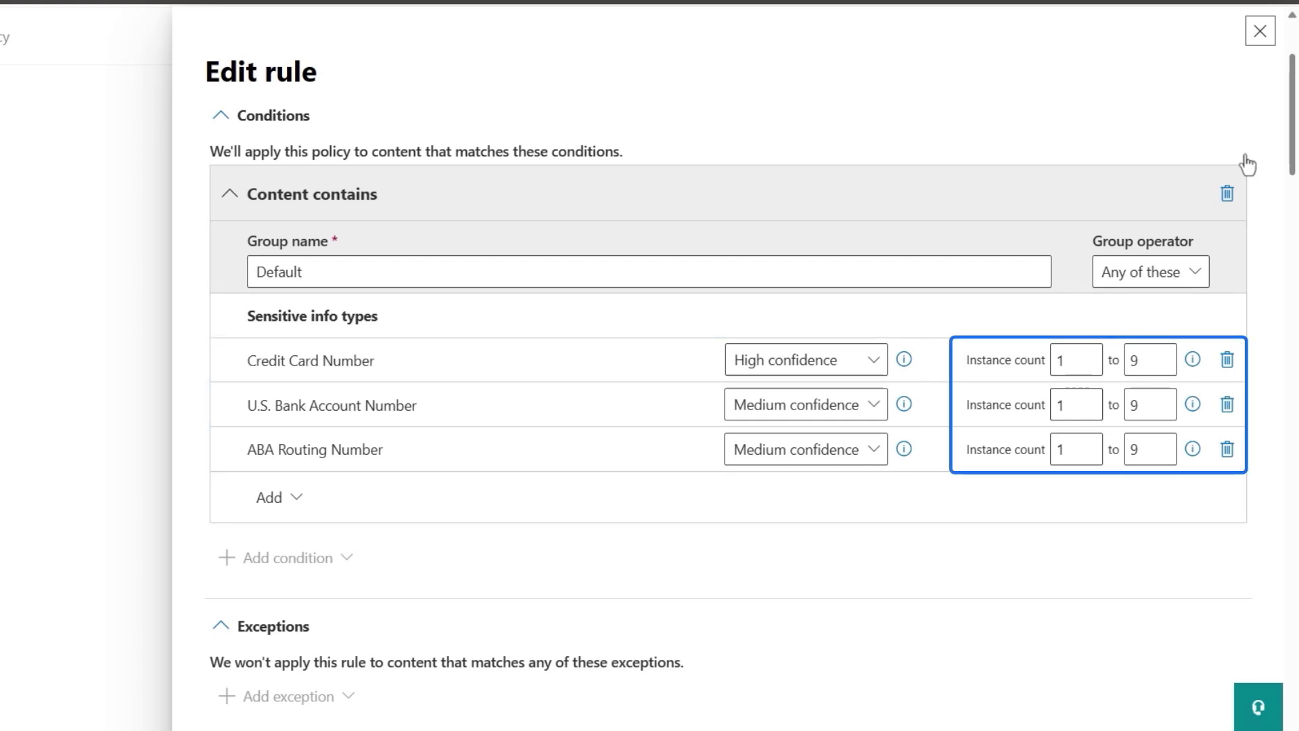
Step: Review the rule's sensitive service domain restrictions, confirming Trusted domains is Audit only
scroll(1286, 156, down, 3)
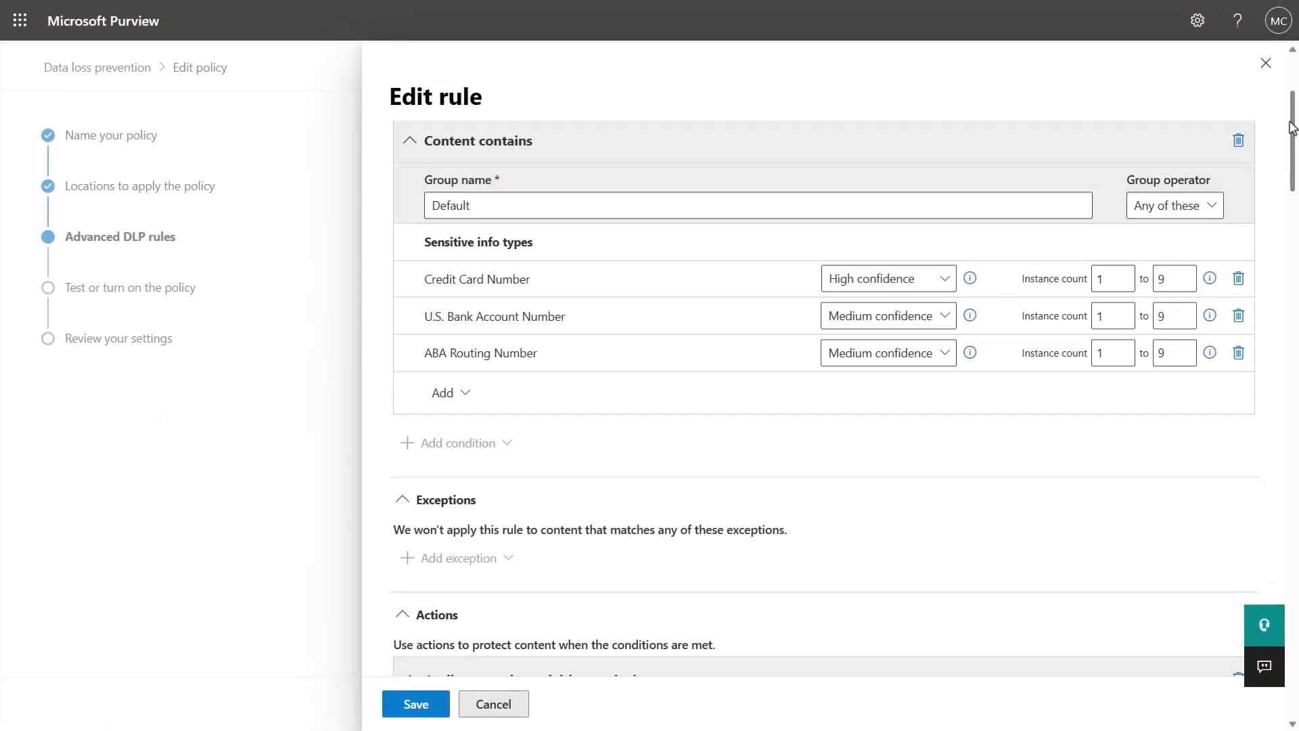
drag(1289, 146, 1289, 196)
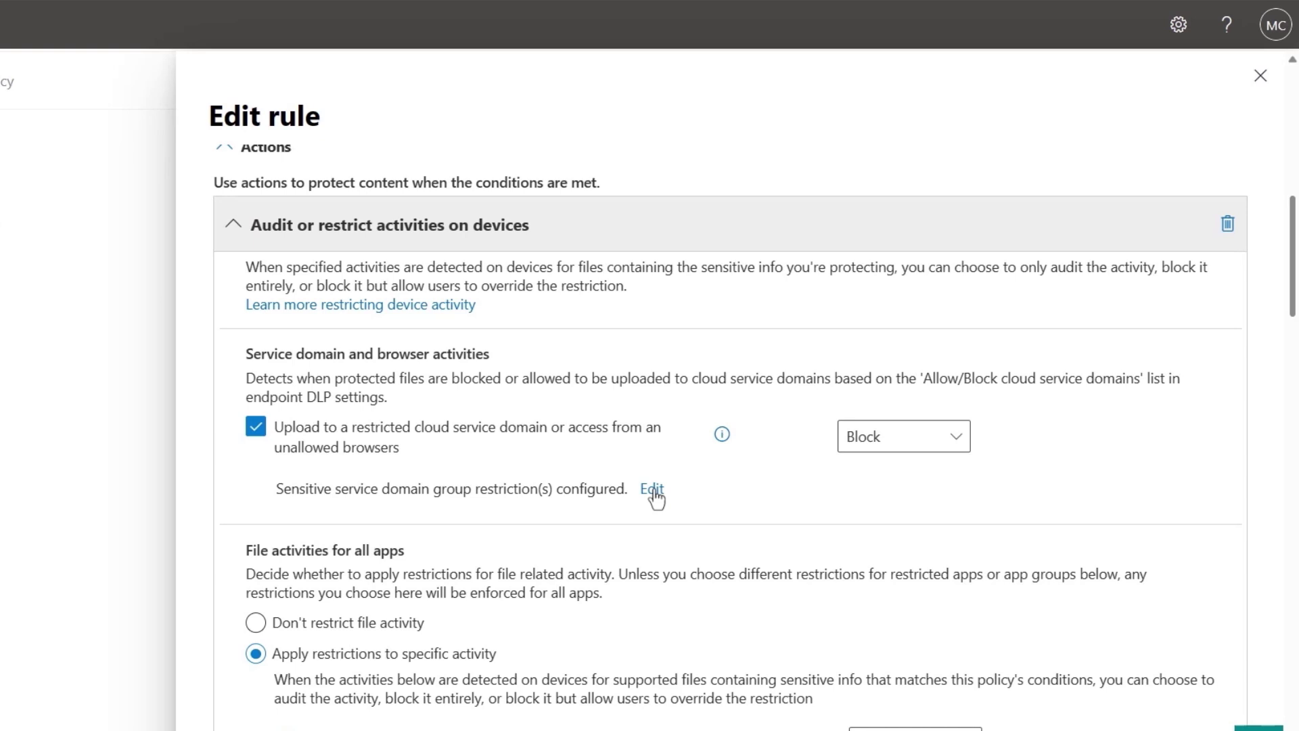
click(651, 489)
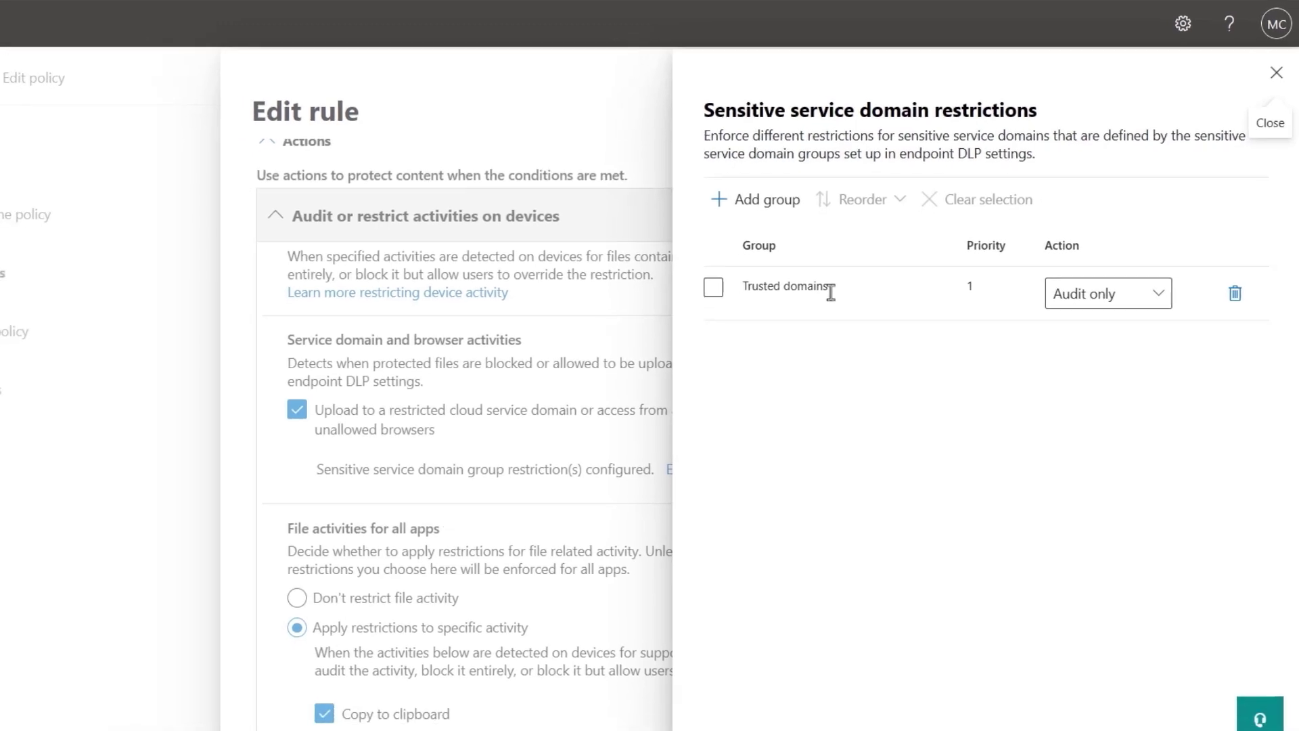
click(889, 704)
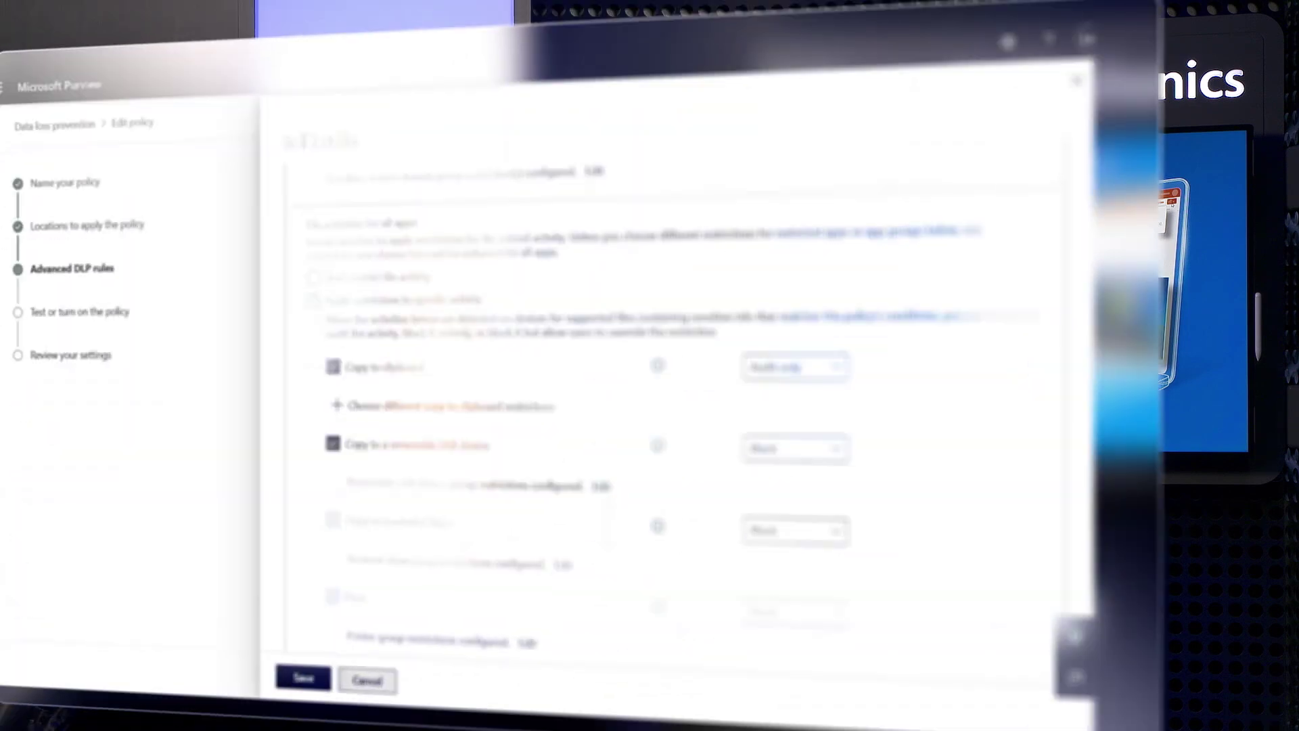
scroll(1292, 271, down, 1)
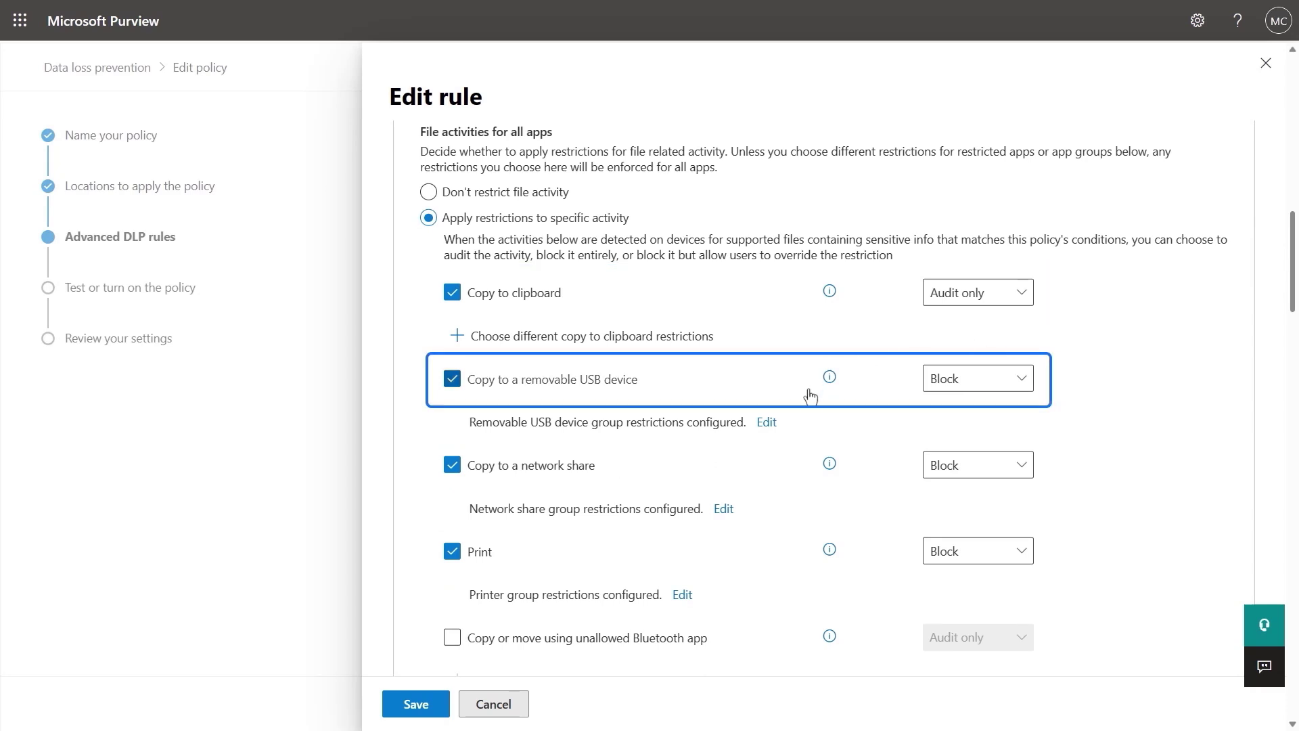
click(768, 422)
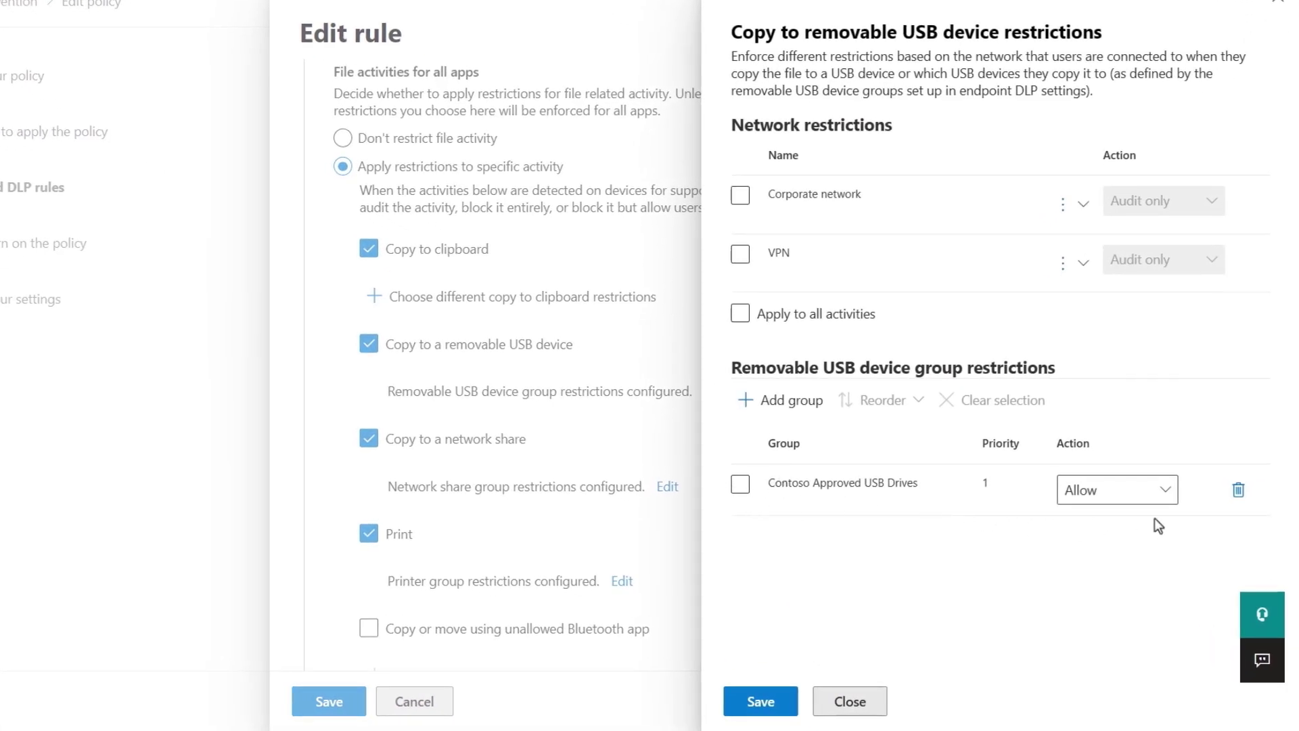
click(858, 702)
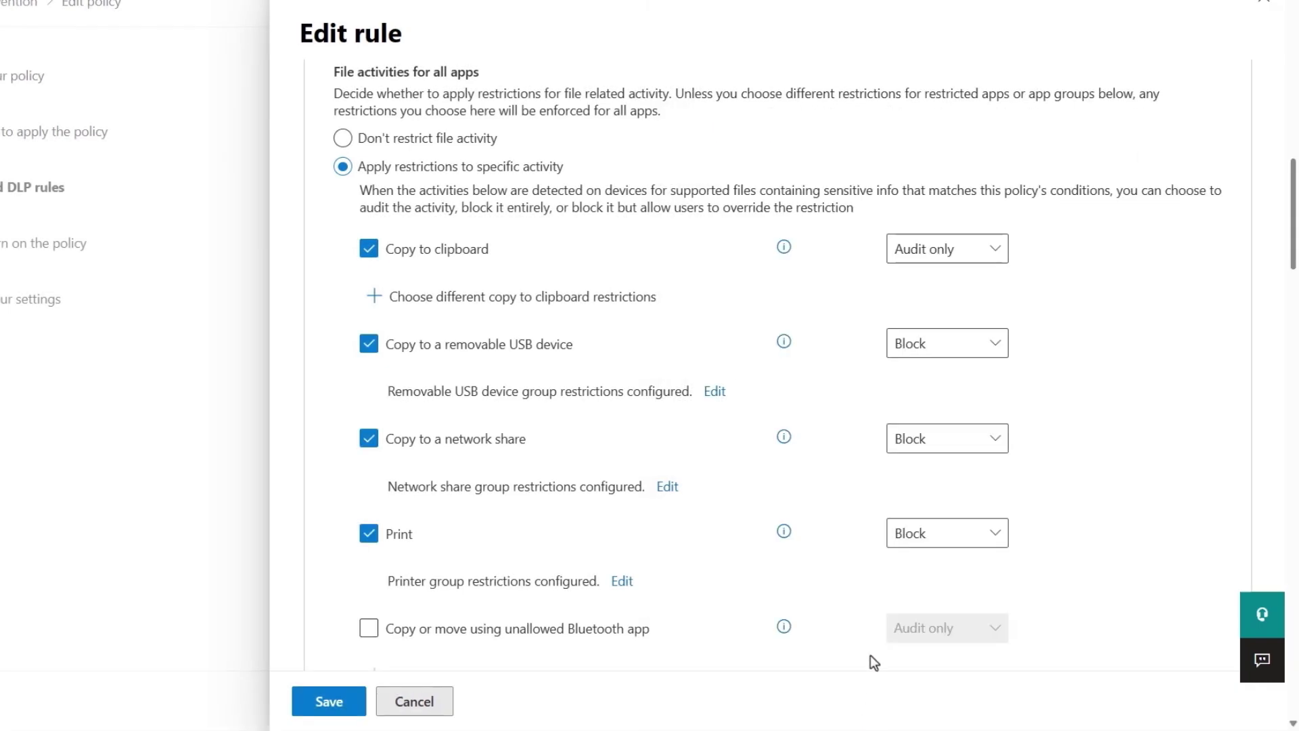
click(667, 487)
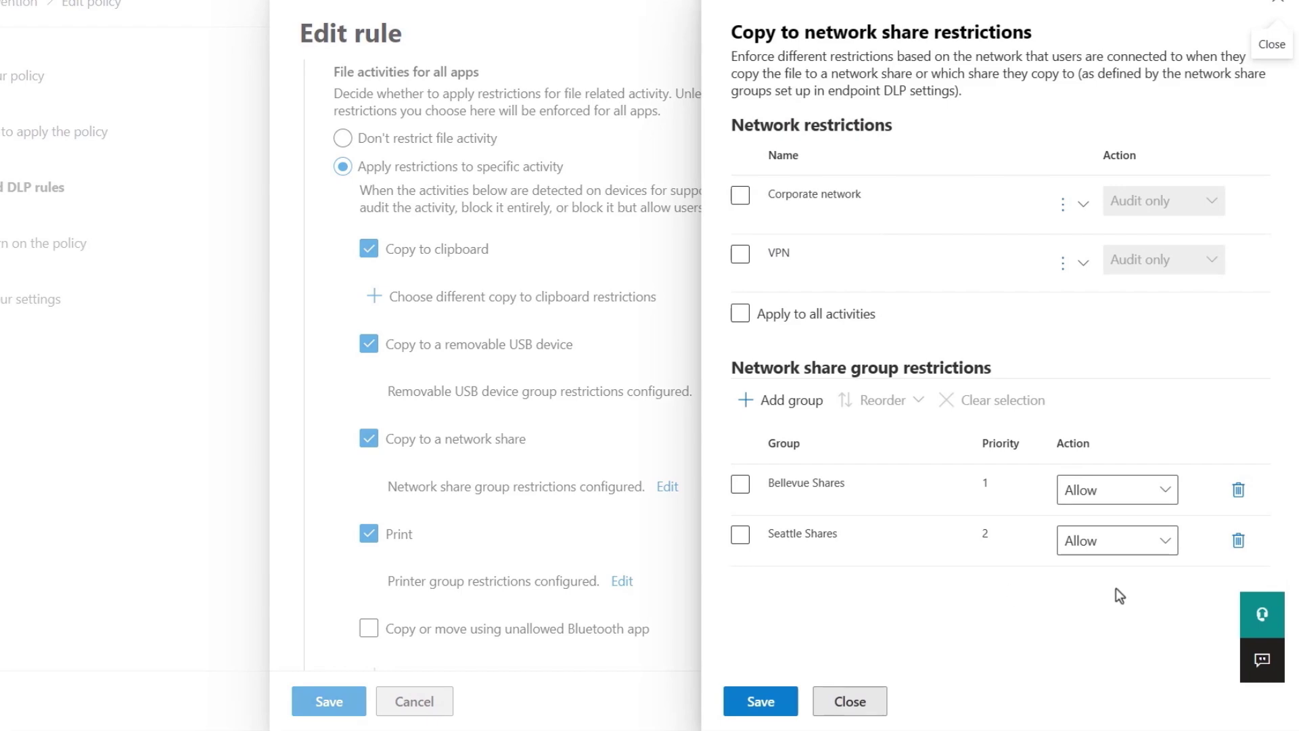
click(850, 701)
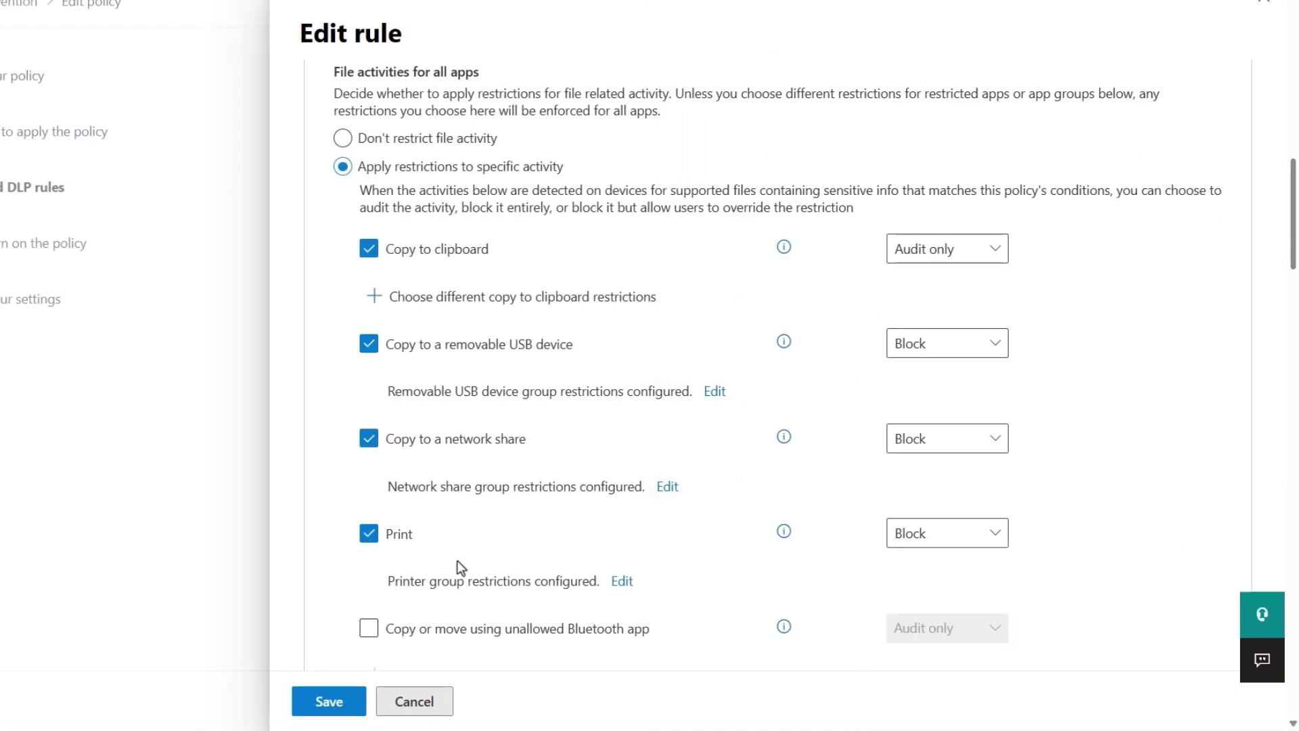
click(621, 581)
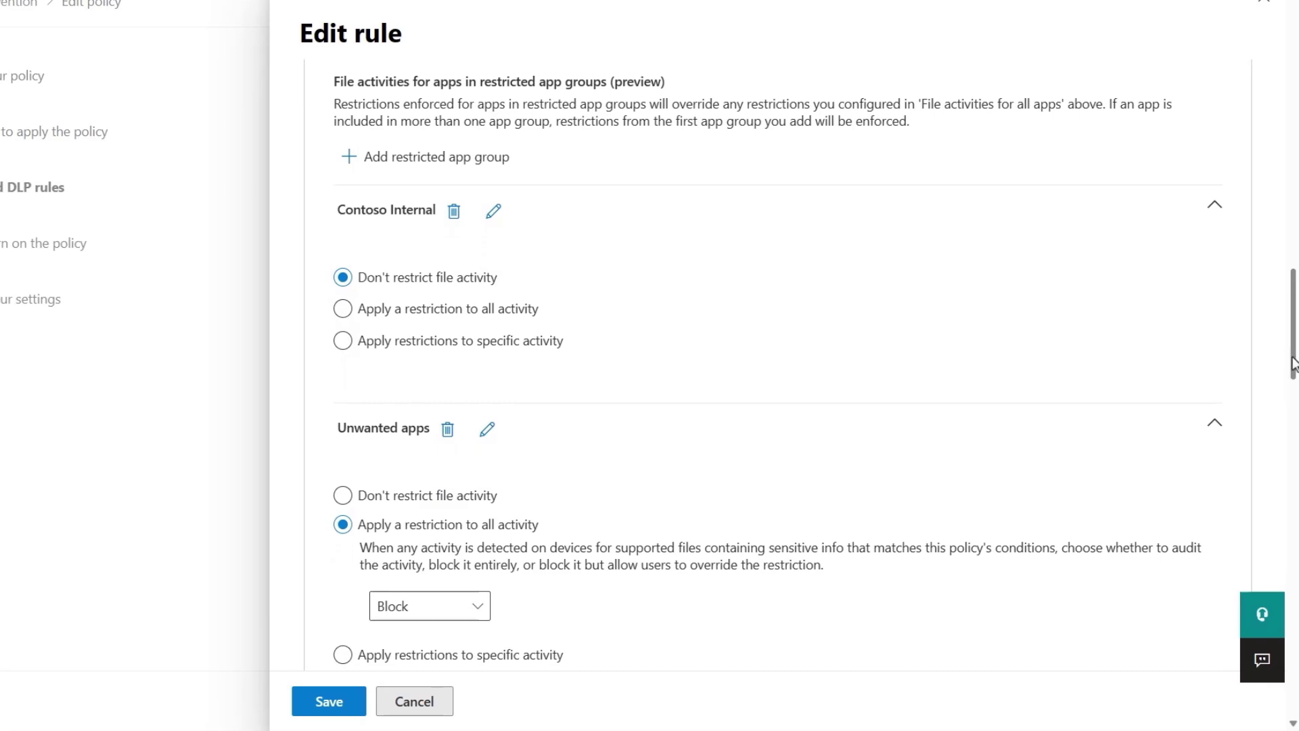
drag(1292, 366, 1294, 460)
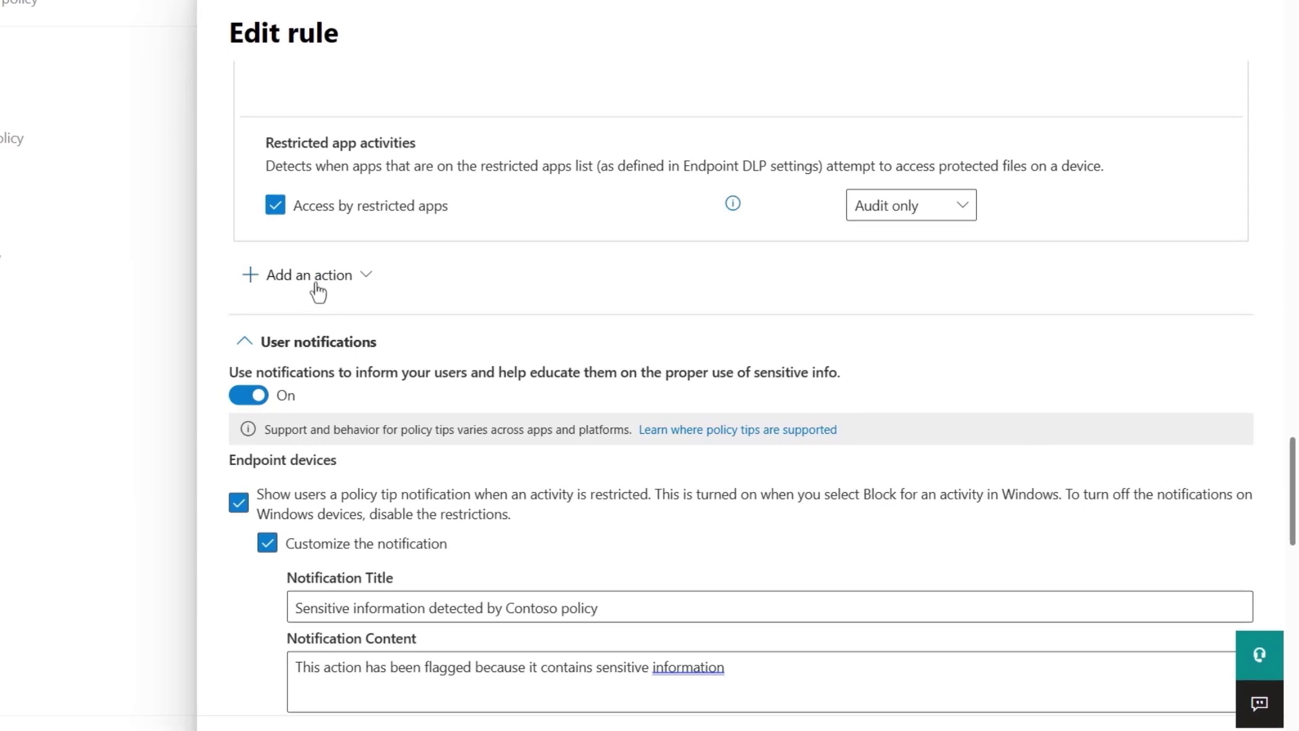
click(329, 290)
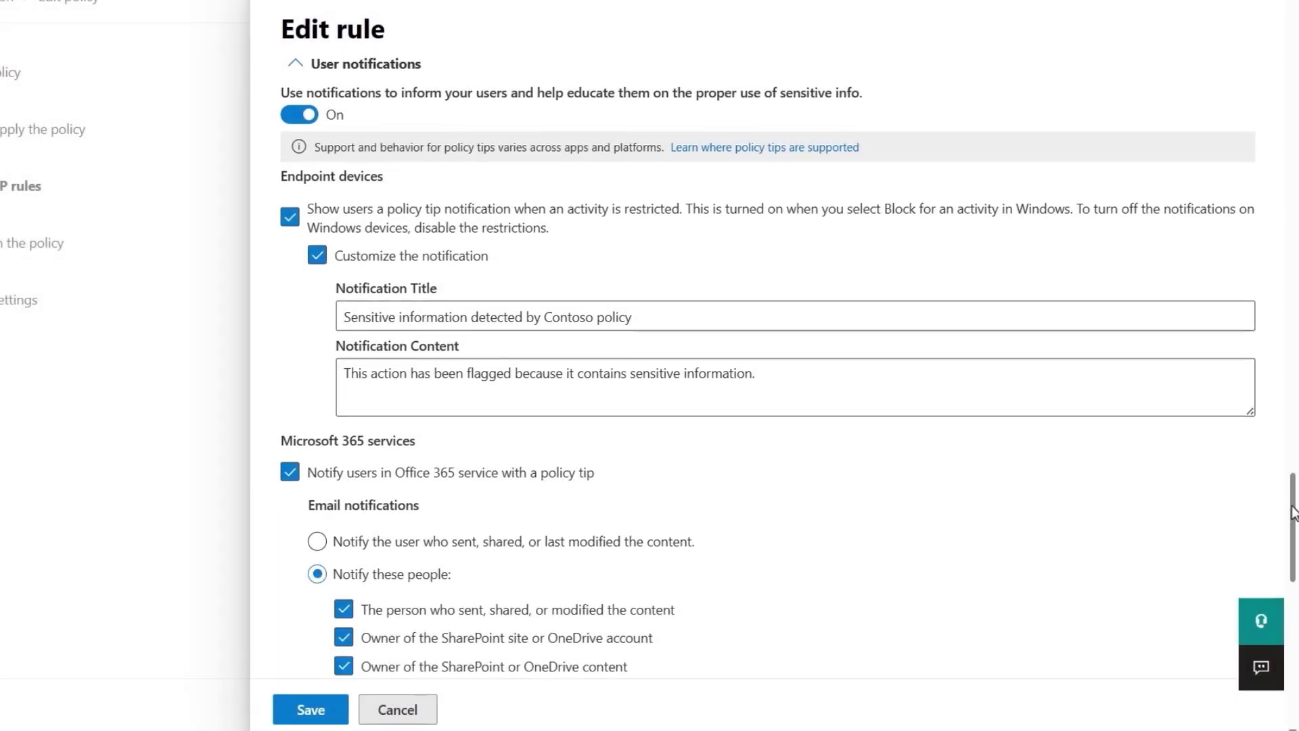
scroll(1286, 541, down, 5)
scroll(1279, 557, down, 2)
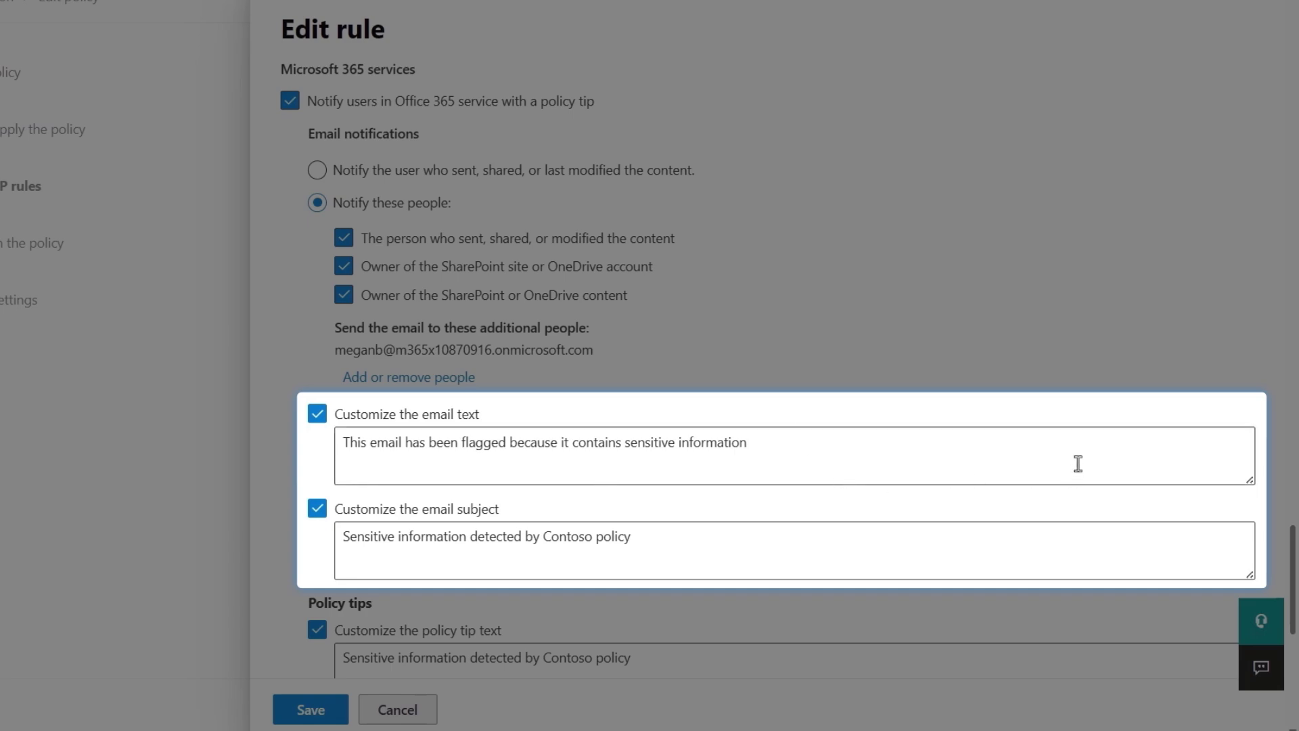
scroll(1283, 607, down, 7)
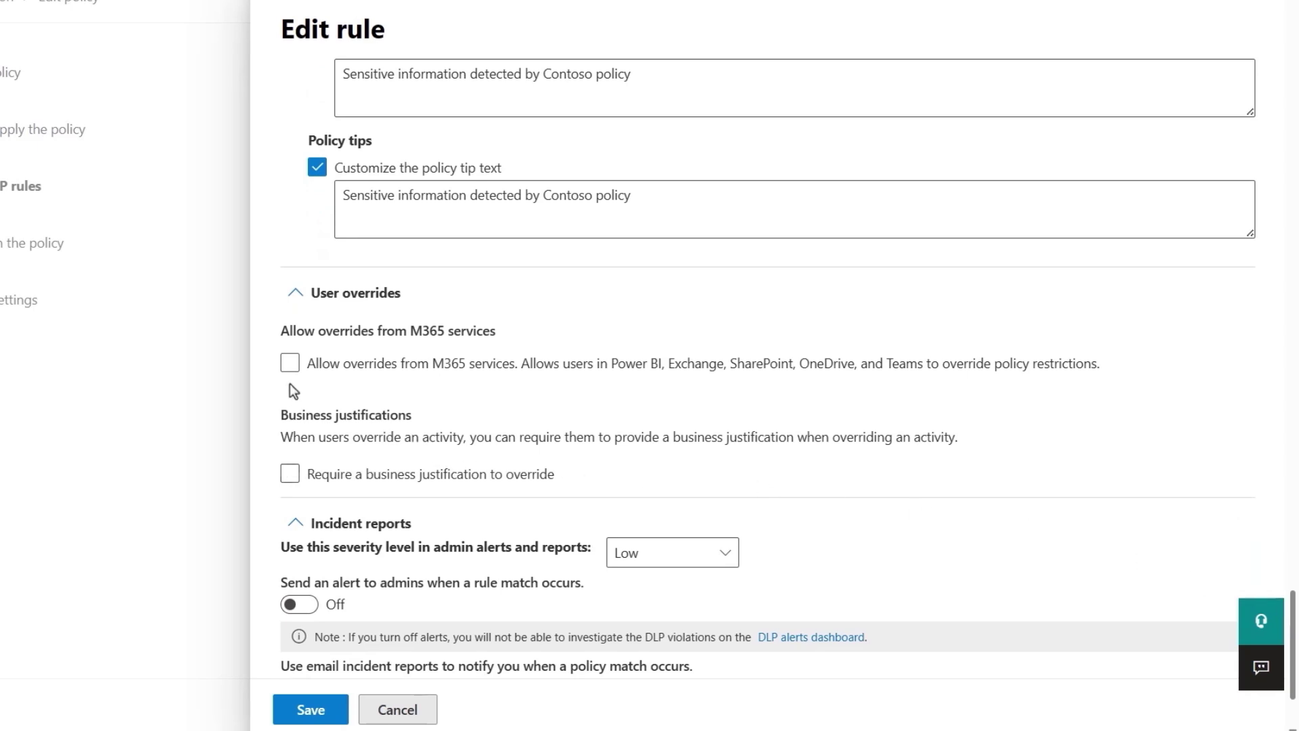
Step: Allow overrides from M365 services, requiring a business justification for M365 and any override
click(291, 364)
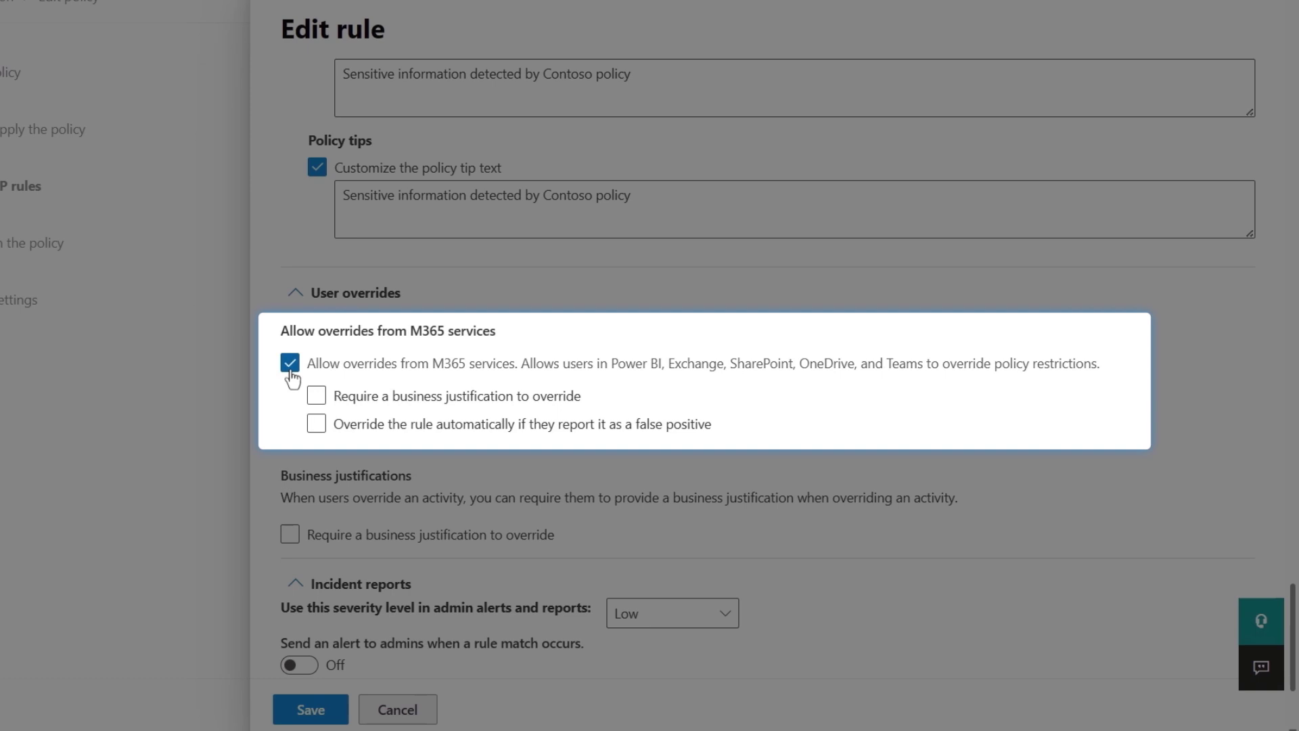
click(316, 397)
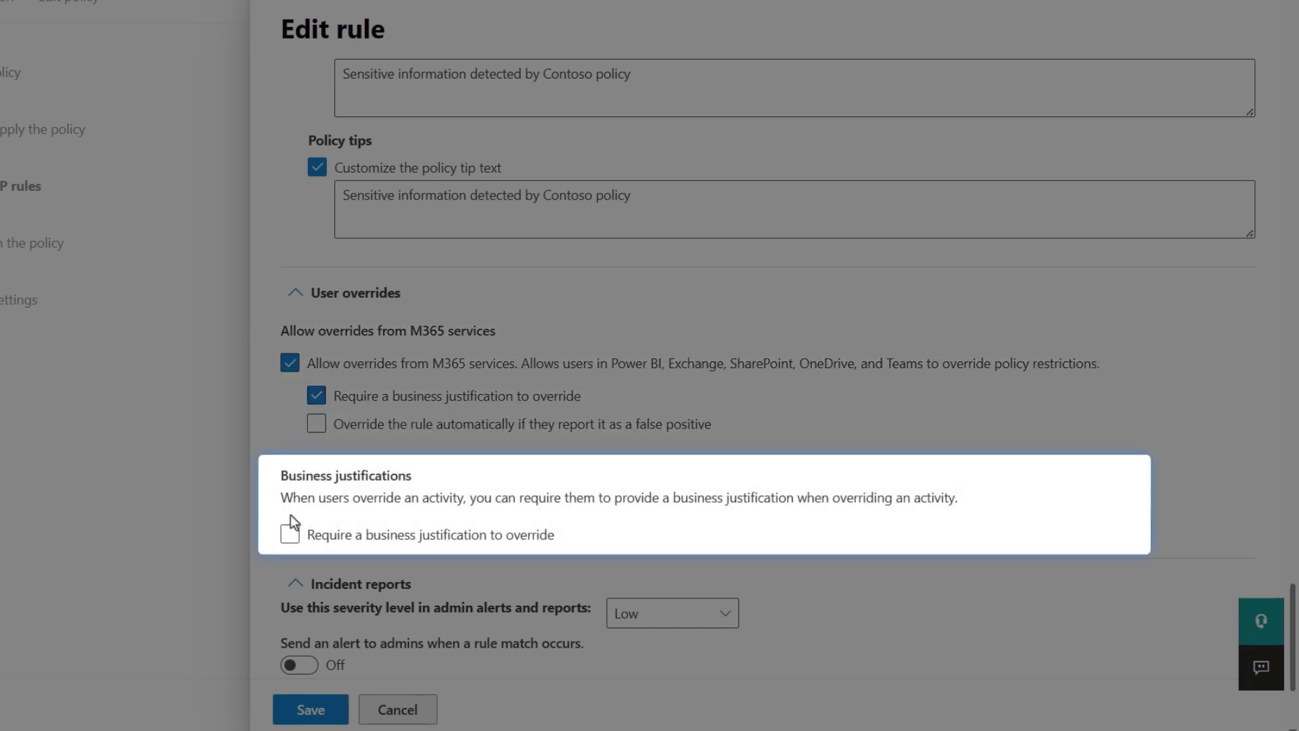
click(290, 534)
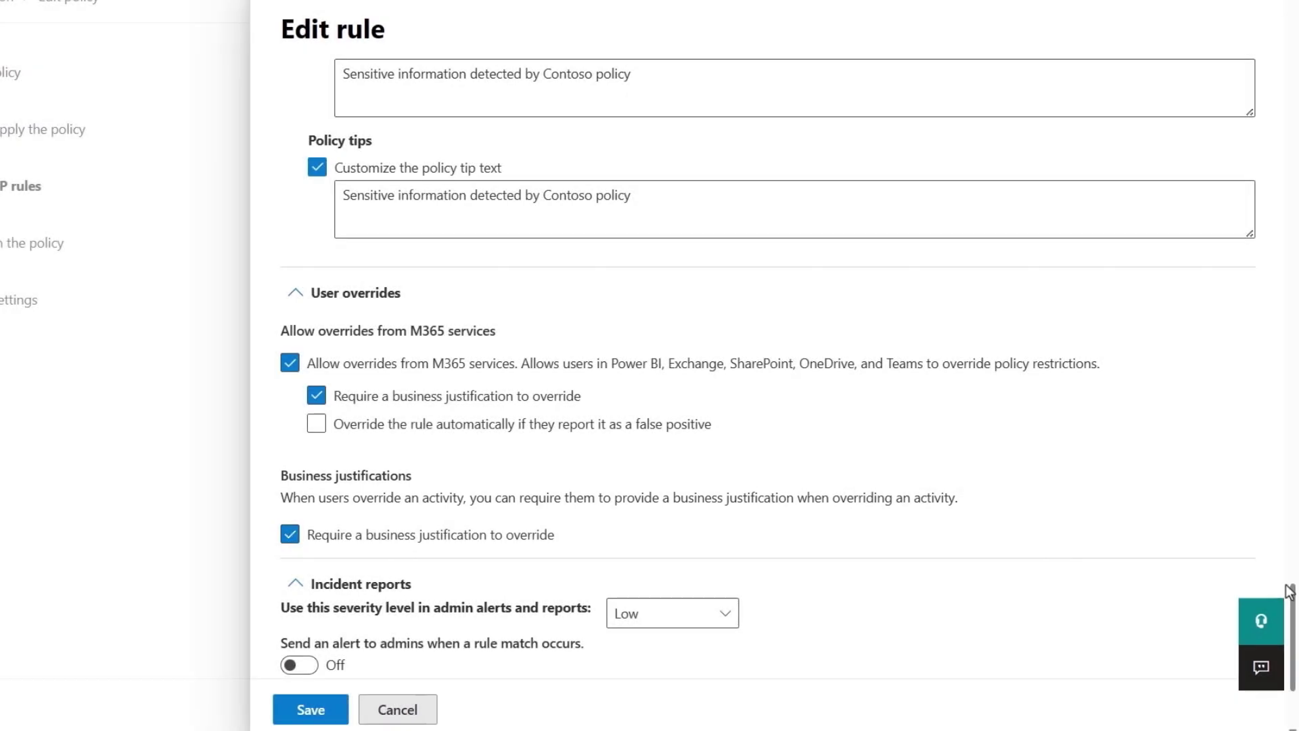
Step: Turn on admin alerts for every time the rule matches
scroll(1289, 609, down, 3)
scroll(1292, 626, down, 1)
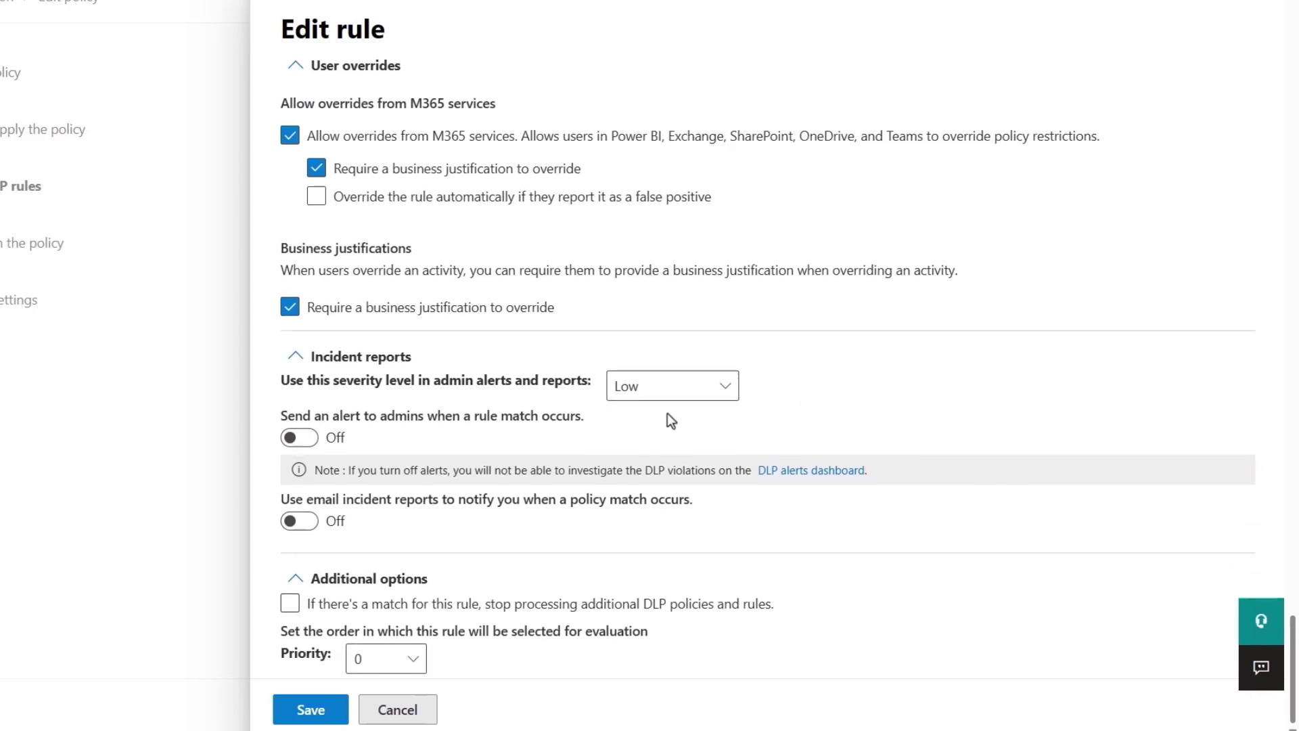
click(301, 442)
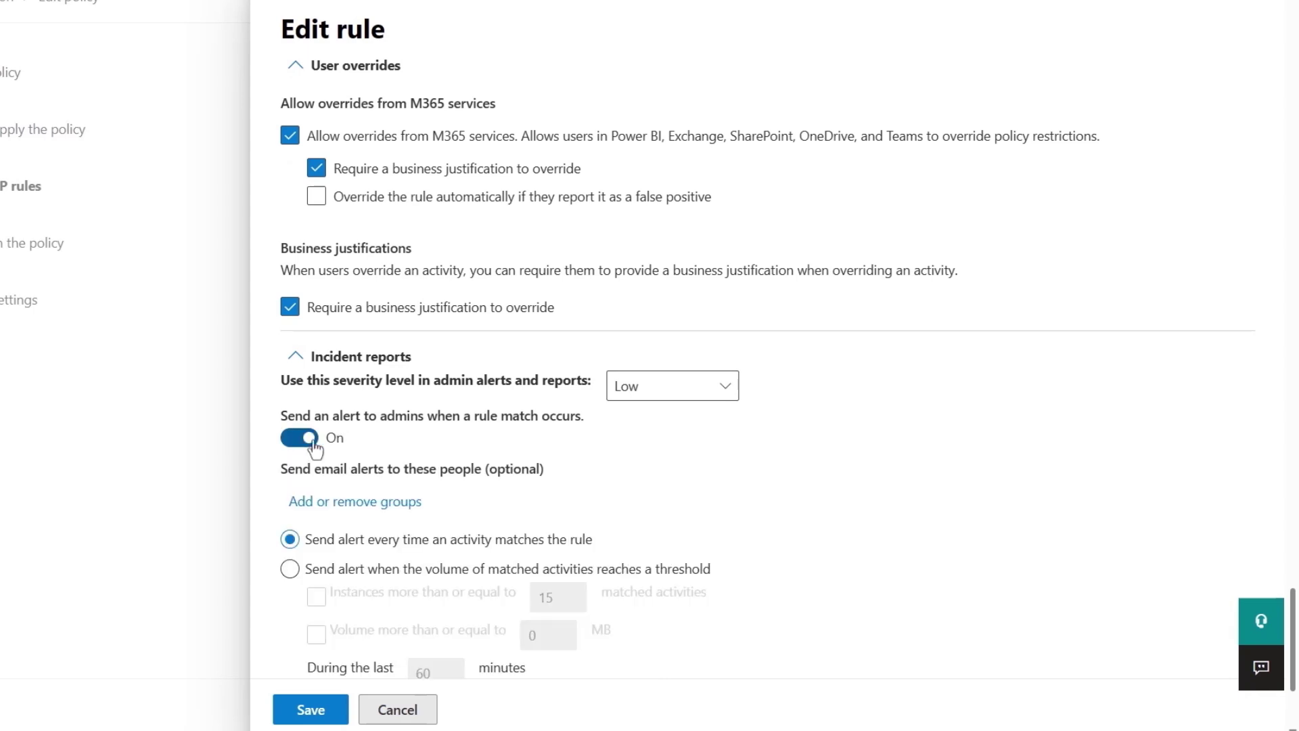
scroll(810, 552, down, 2)
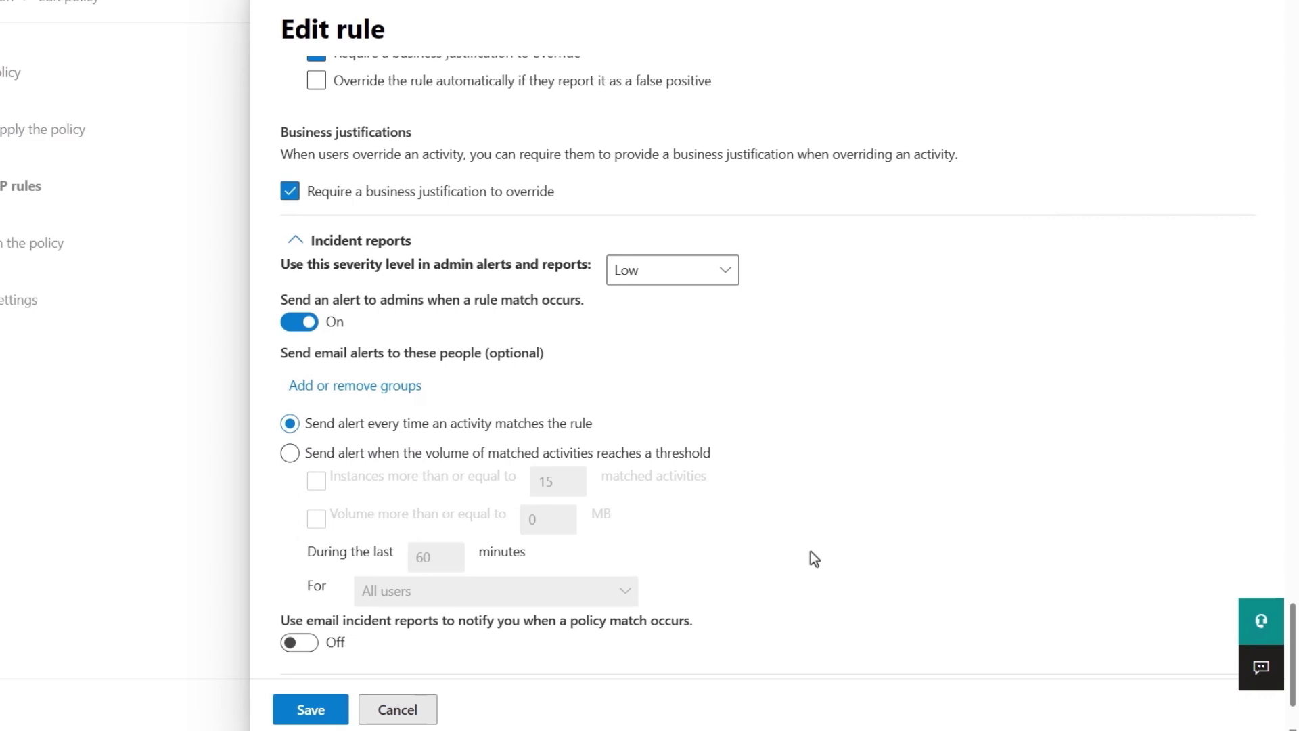
scroll(810, 559, down, 2)
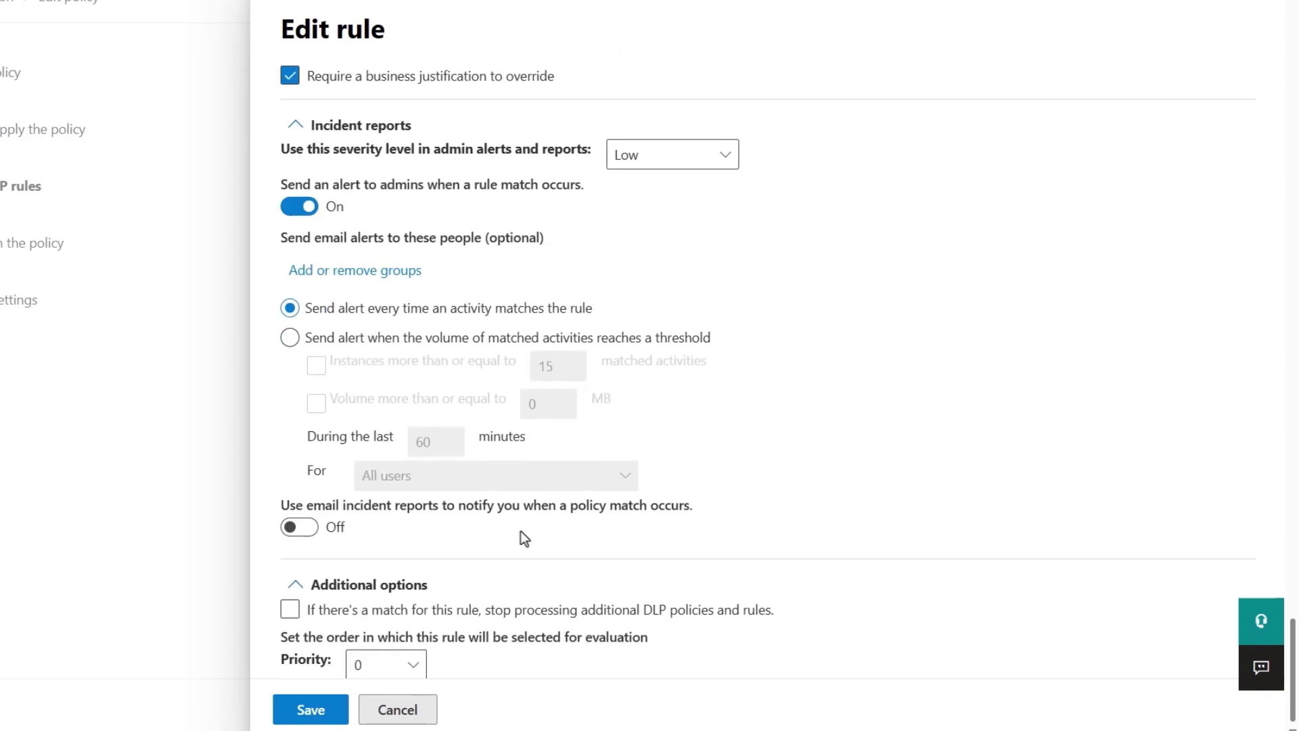
Step: Save the rule, keep 'Test it out first' with policy tips, and submit the U.S. Financial Data policy
click(311, 709)
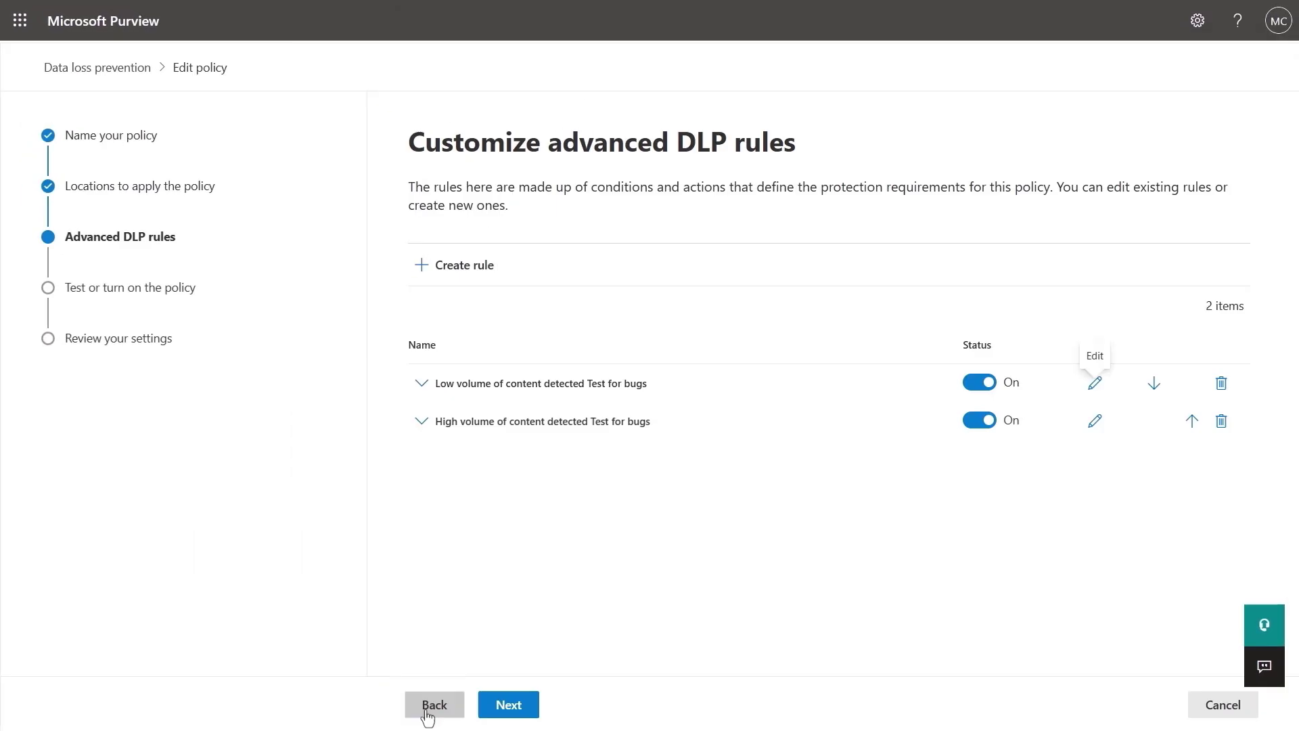
click(530, 715)
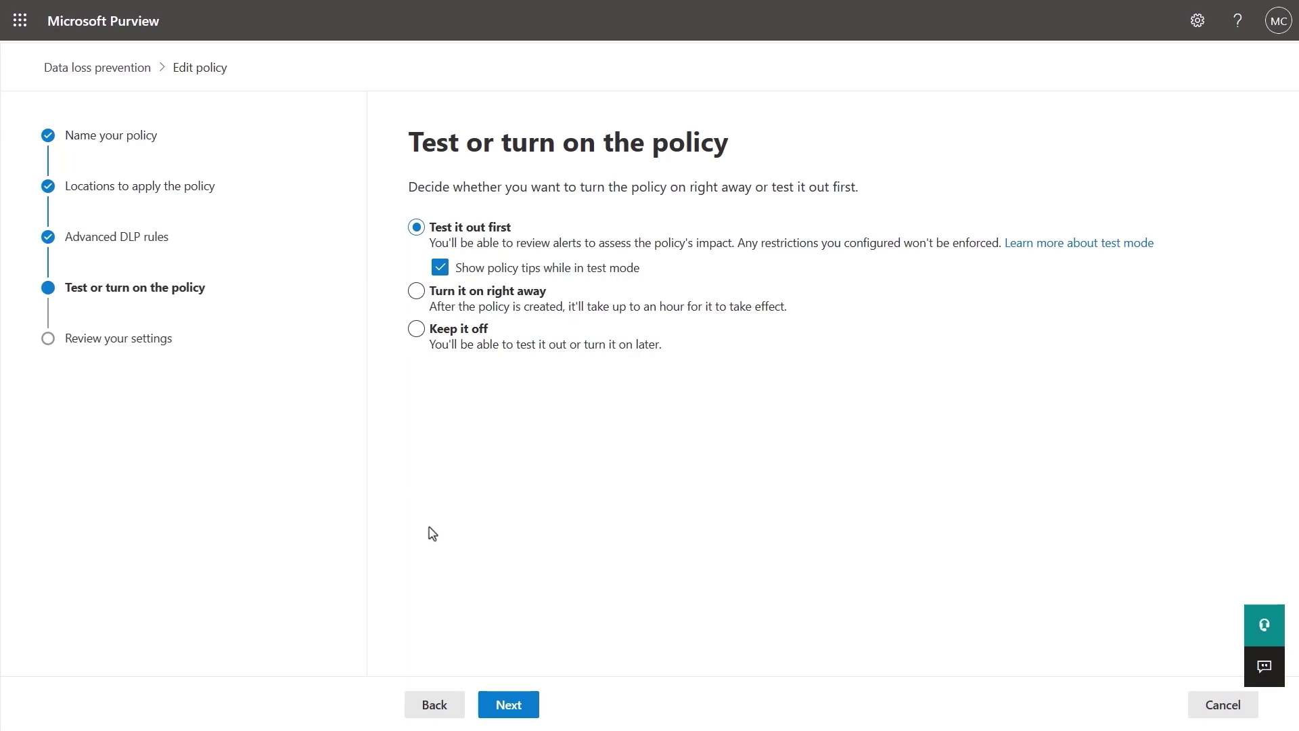
click(523, 706)
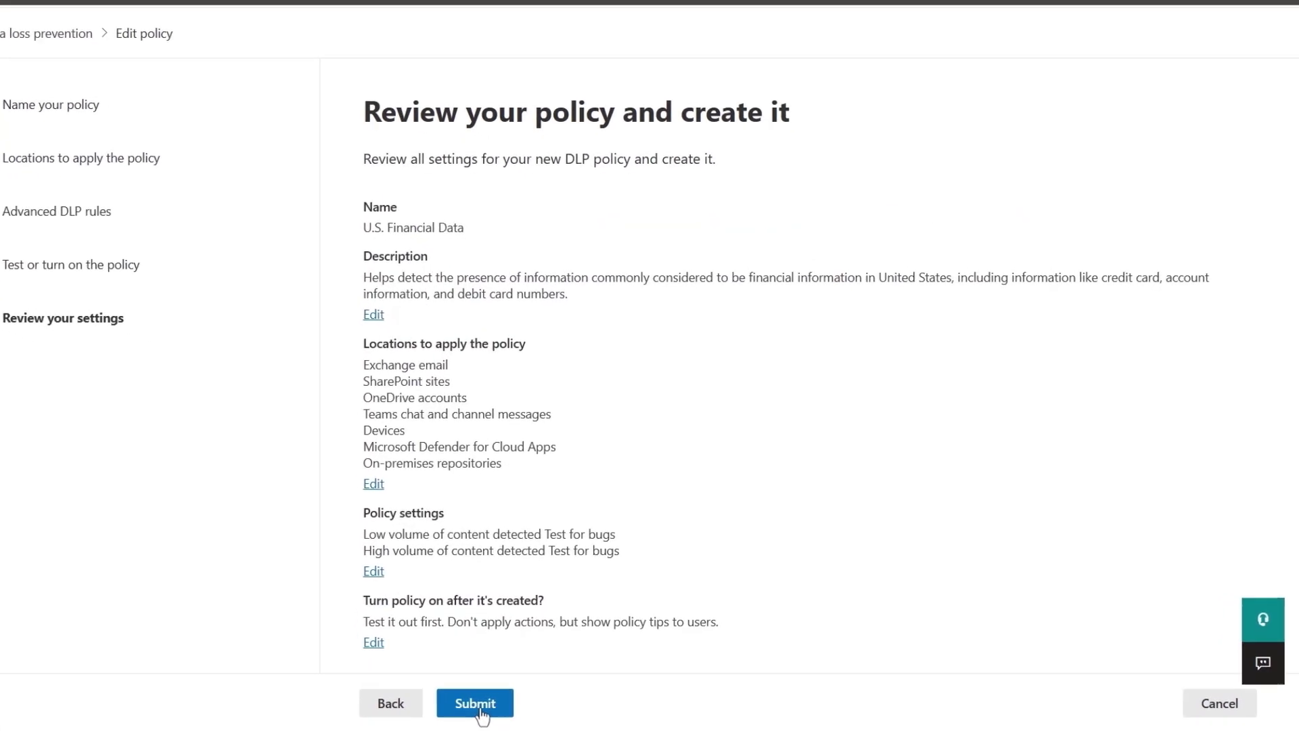
click(379, 701)
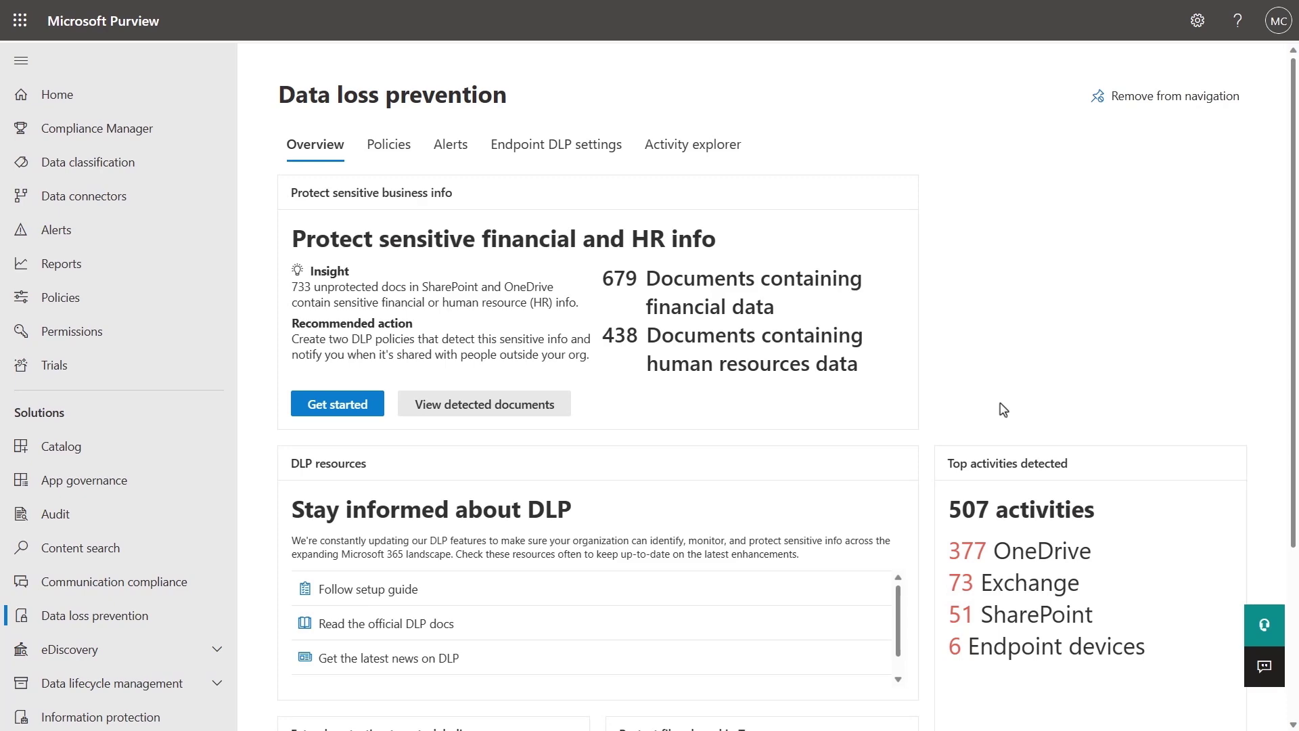
Step: Check recent DLP activity in Activity explorer, then filter the DLP alerts to High severity
click(727, 152)
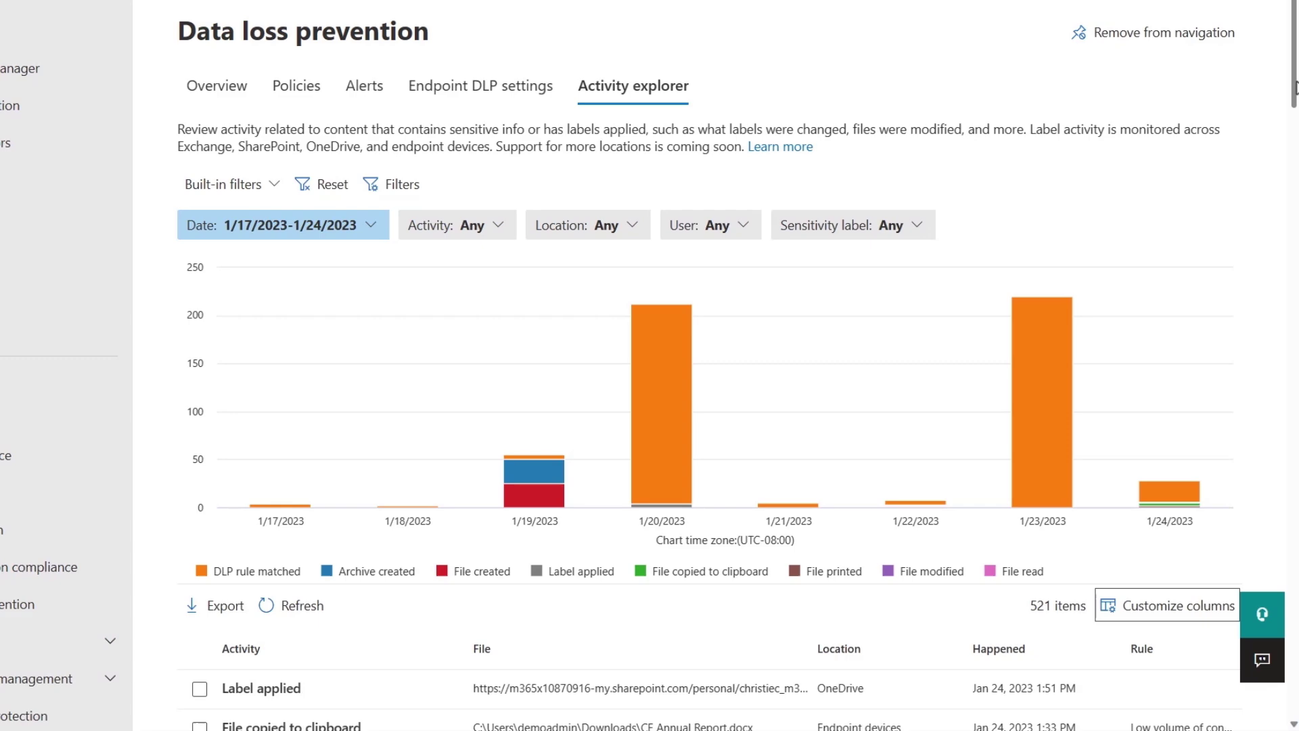
mouse_move(1294, 87)
mouse_down()
mouse_move(1295, 186)
mouse_move(1295, 71)
mouse_up()
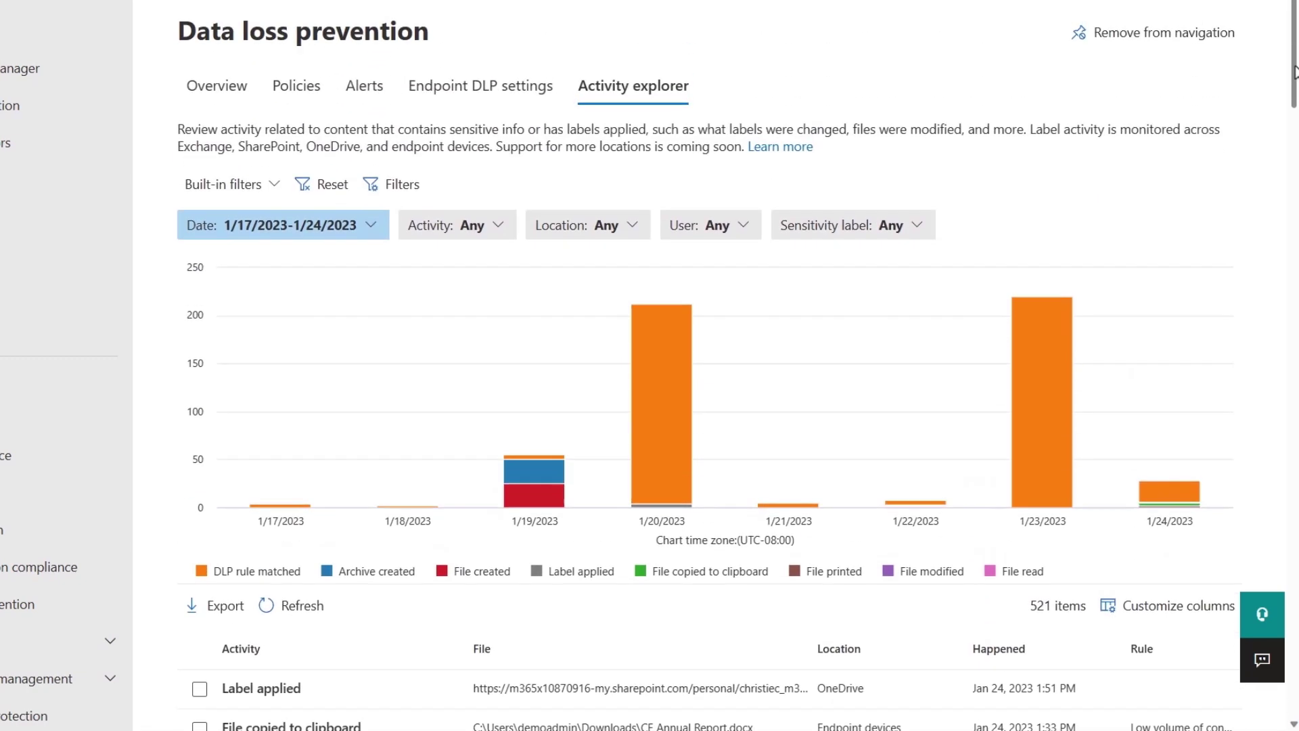
click(380, 88)
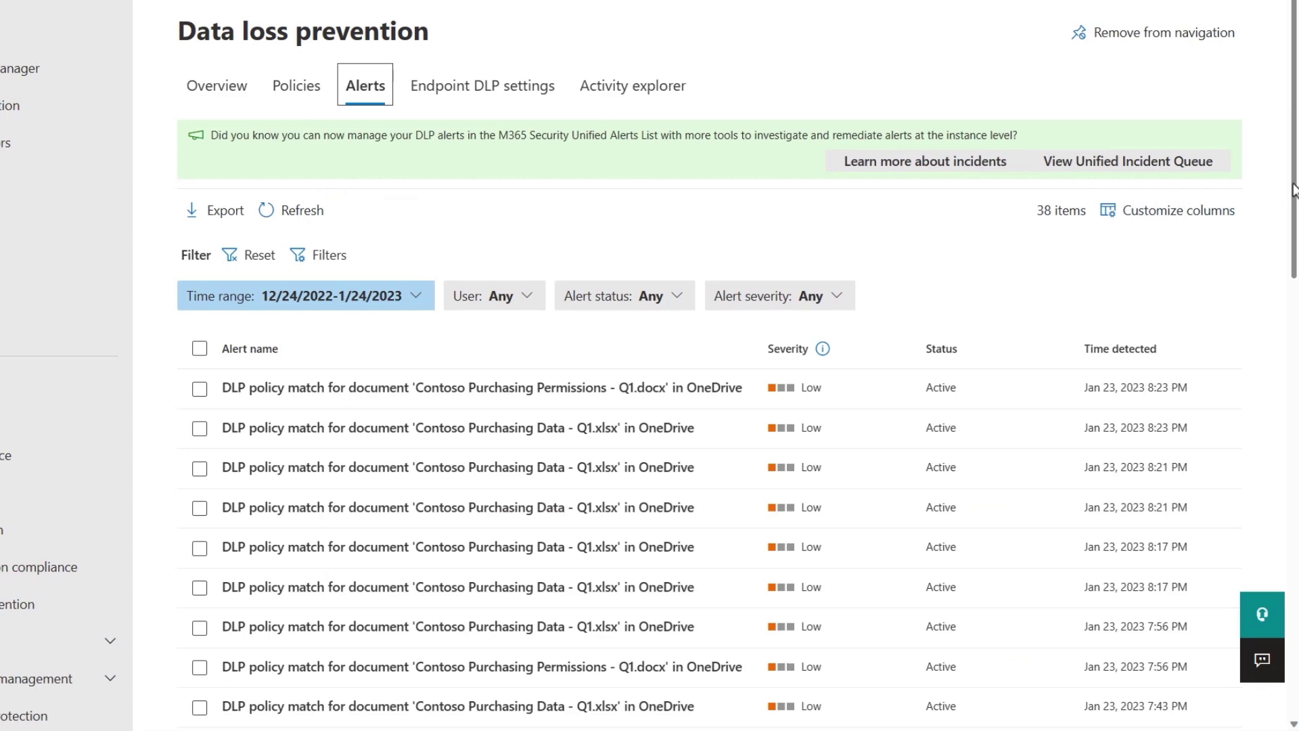
drag(1294, 189, 1293, 276)
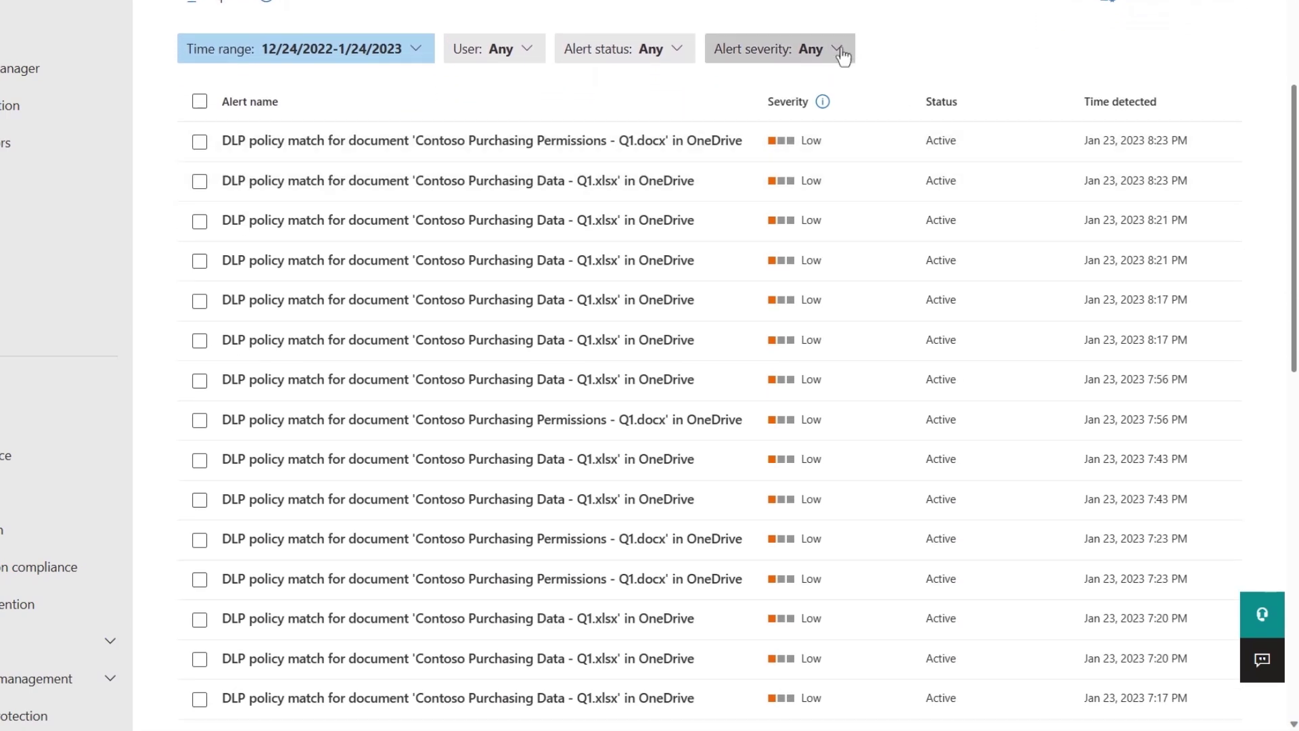
click(839, 49)
click(952, 43)
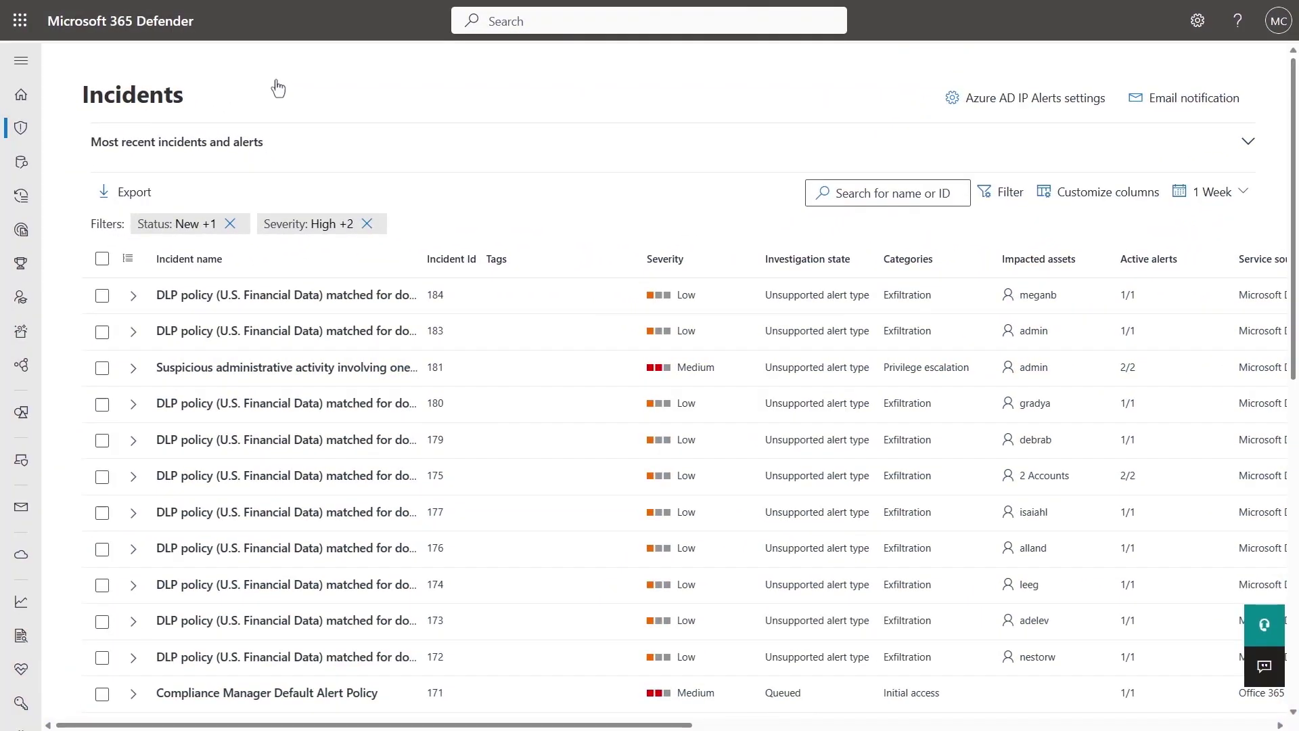
Step: Expand incident 184 and open its U.S. Financial Data DLP policy alert
click(133, 296)
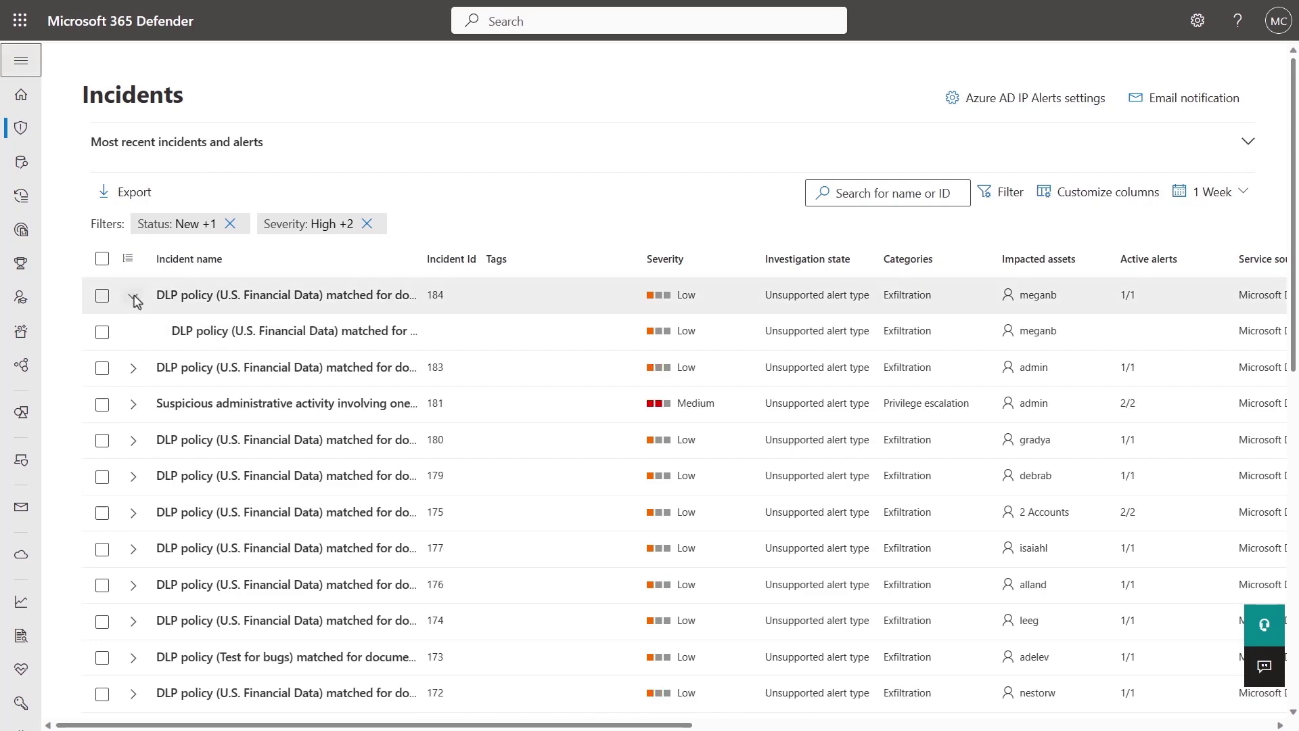
click(215, 332)
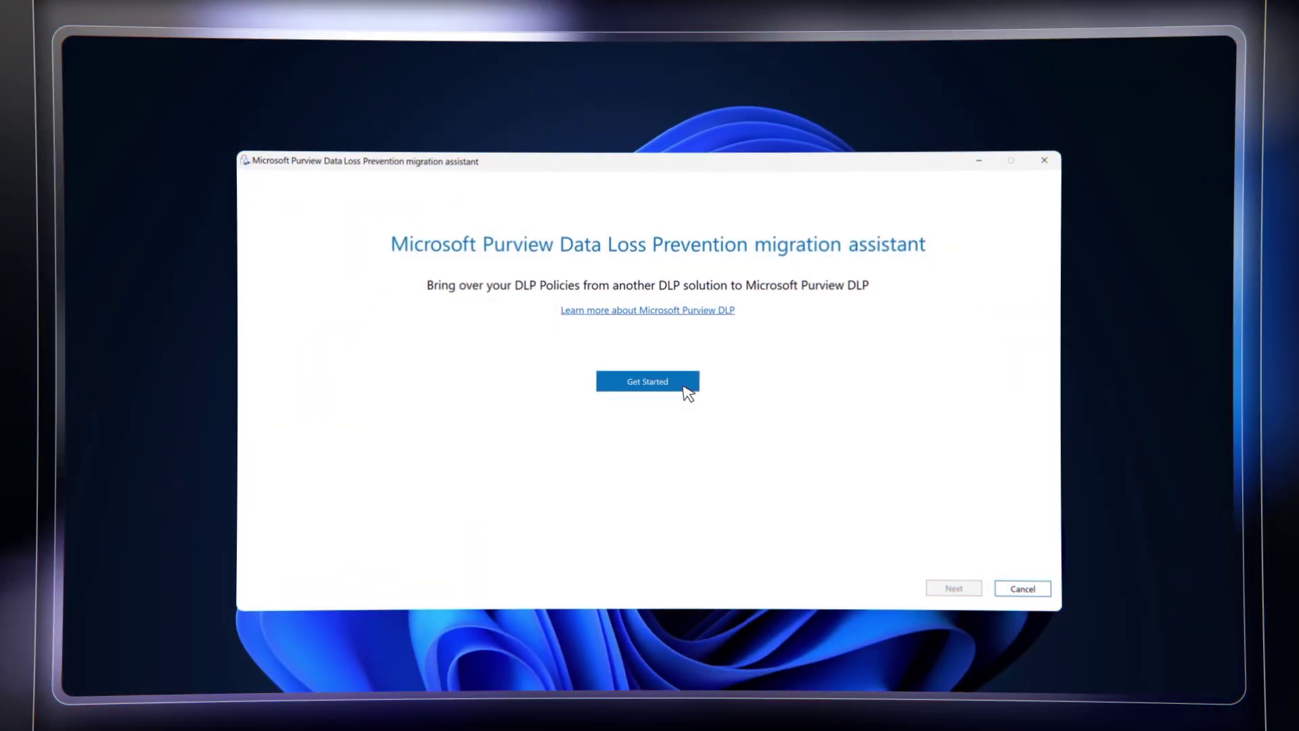
Step: Begin migrating DLP policies from another solution via the migration assistant's Get Started
click(687, 389)
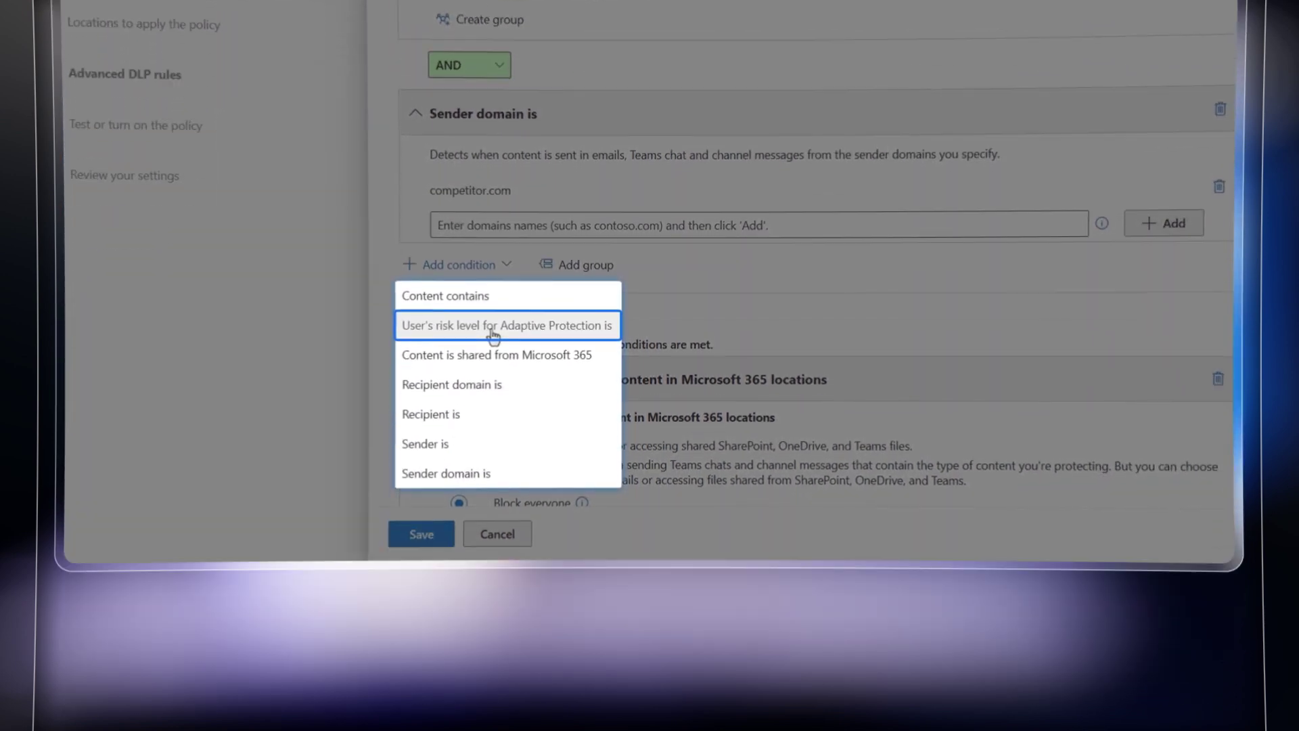
Step: Add a 'User's risk level for Adaptive Protection is' condition with Elevated and Moderate risk levels
click(493, 325)
click(549, 539)
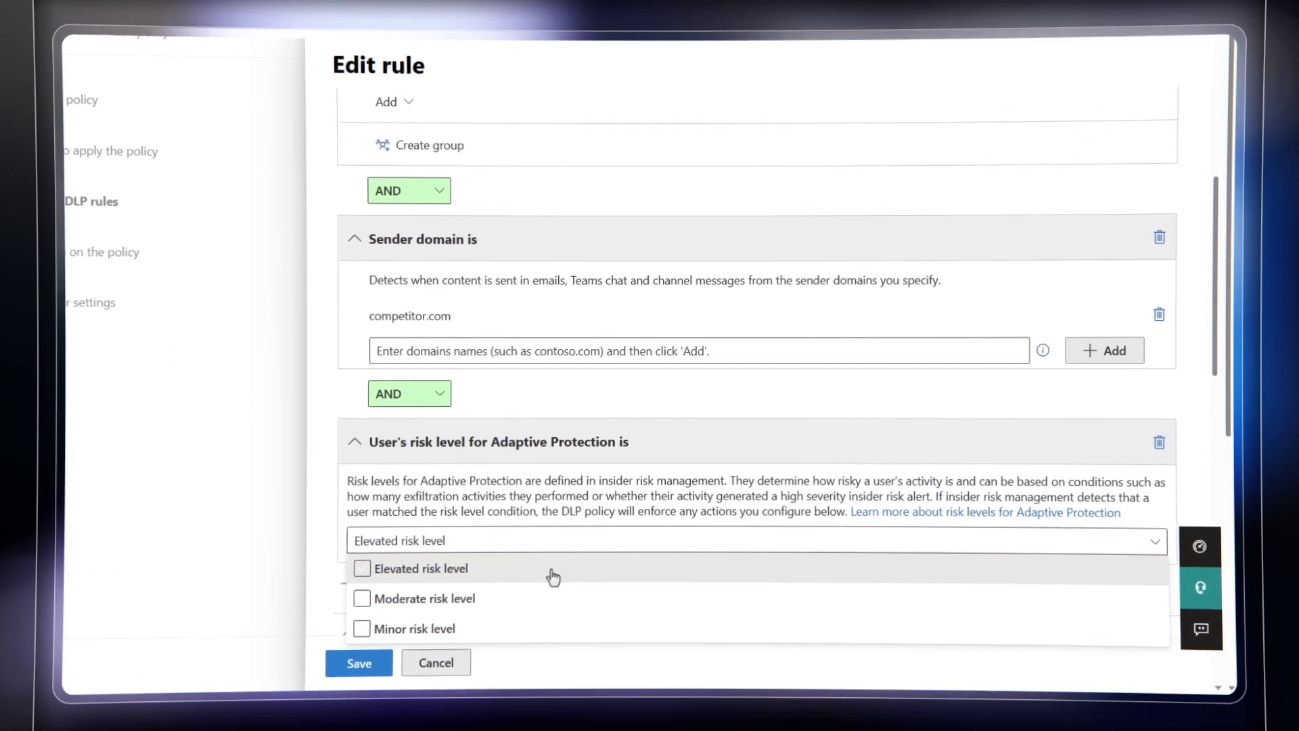
click(548, 572)
click(541, 598)
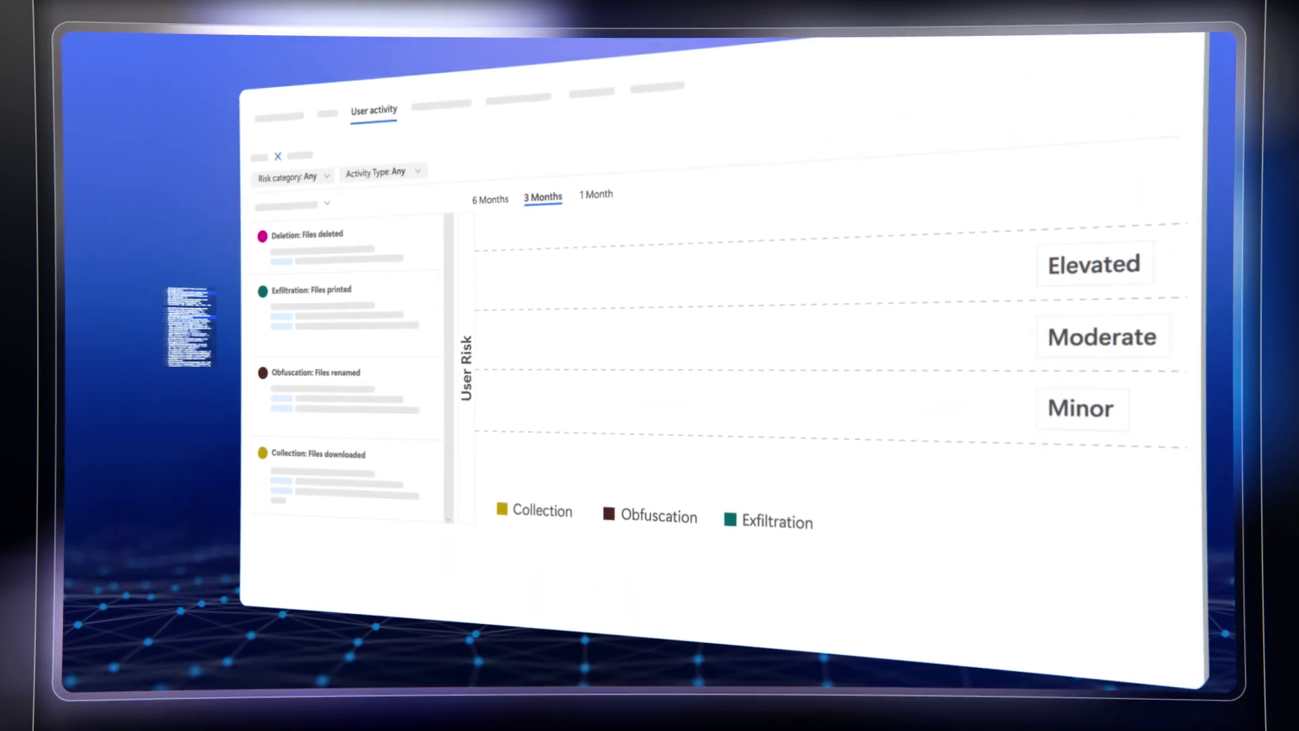